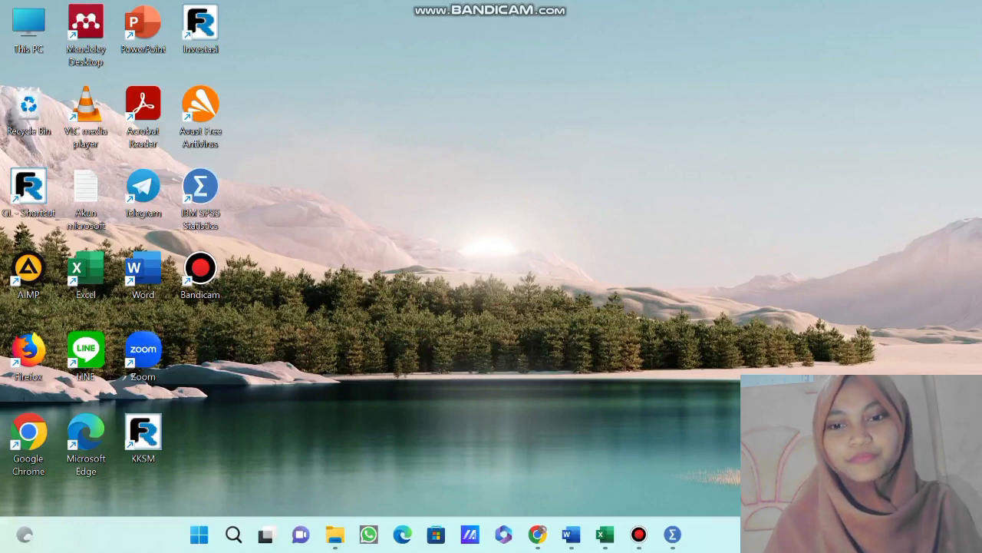
# Open SPSS Statistics, and review the Pertanyaan X1, X2 and Y responses in the Skala Likert Variabel workbook in Excel.
pyautogui.click(672, 534)
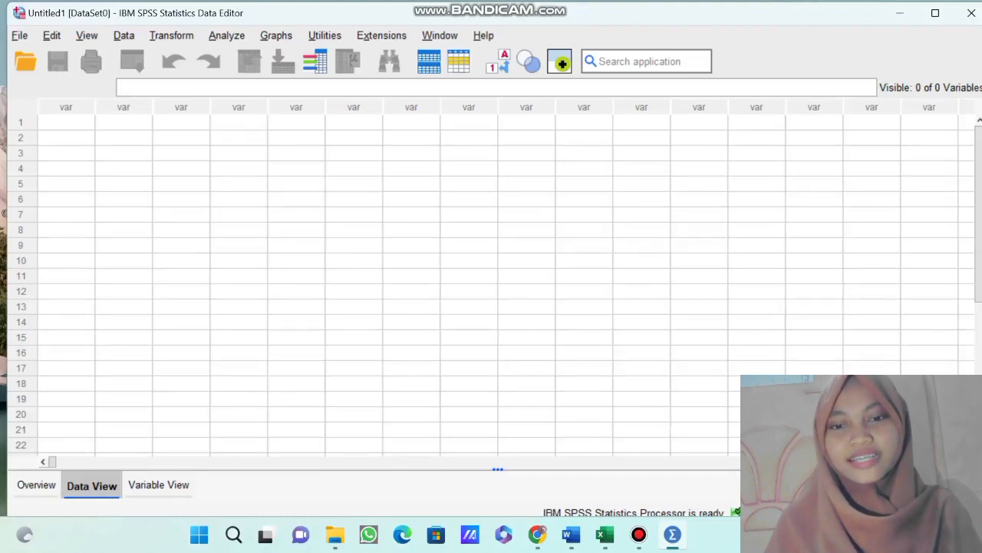
pyautogui.moveTo(571, 534)
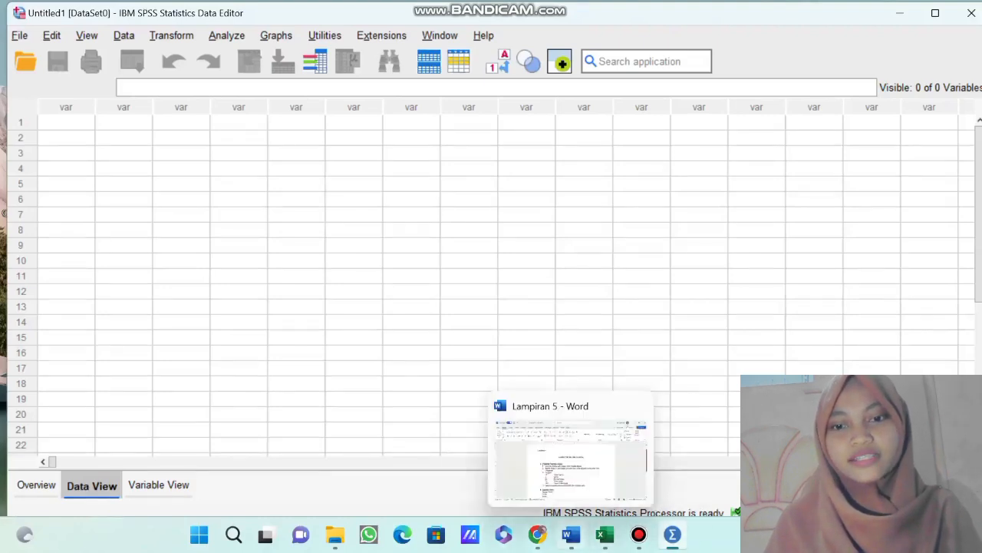
pyautogui.moveTo(605, 534)
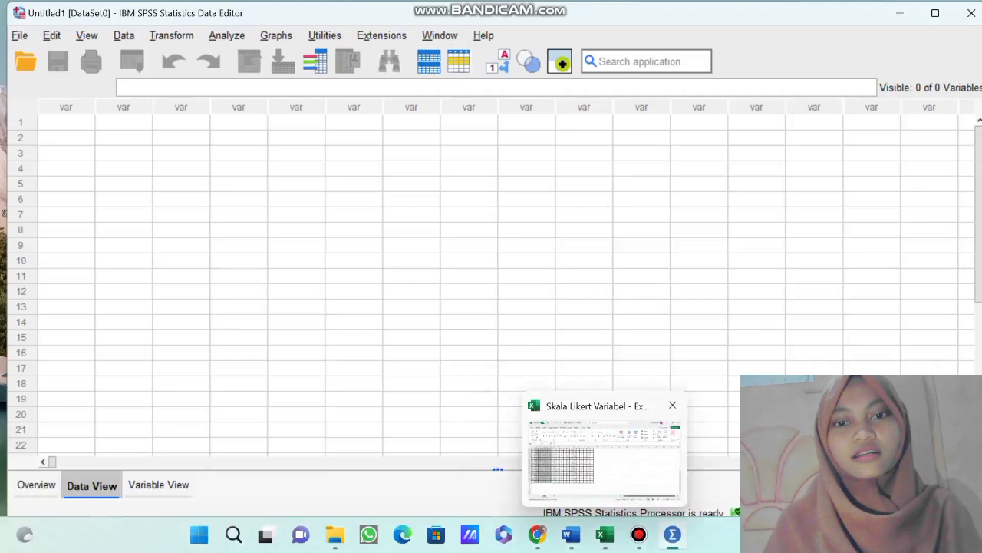
pyautogui.click(605, 452)
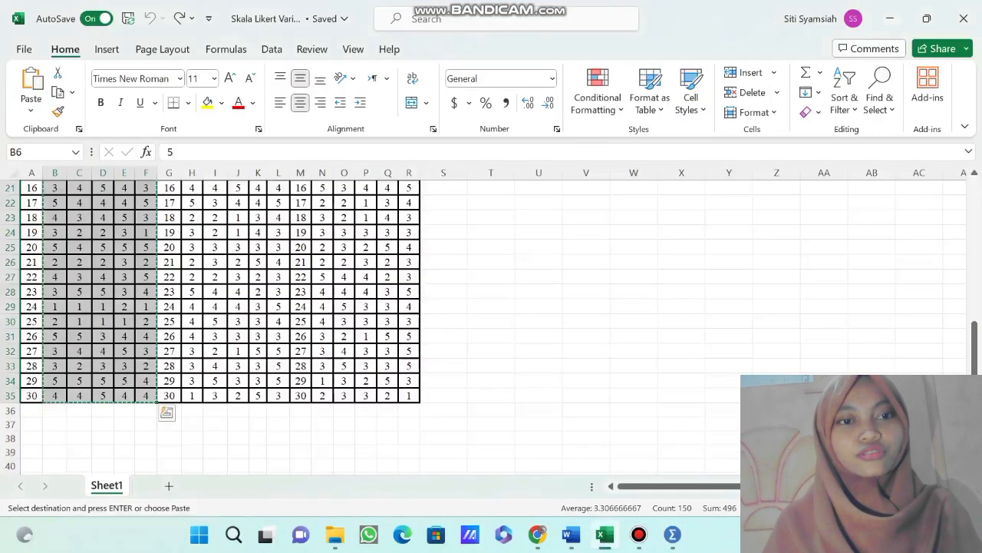
pyautogui.scroll(7, 220, 327)
pyautogui.click(146, 276)
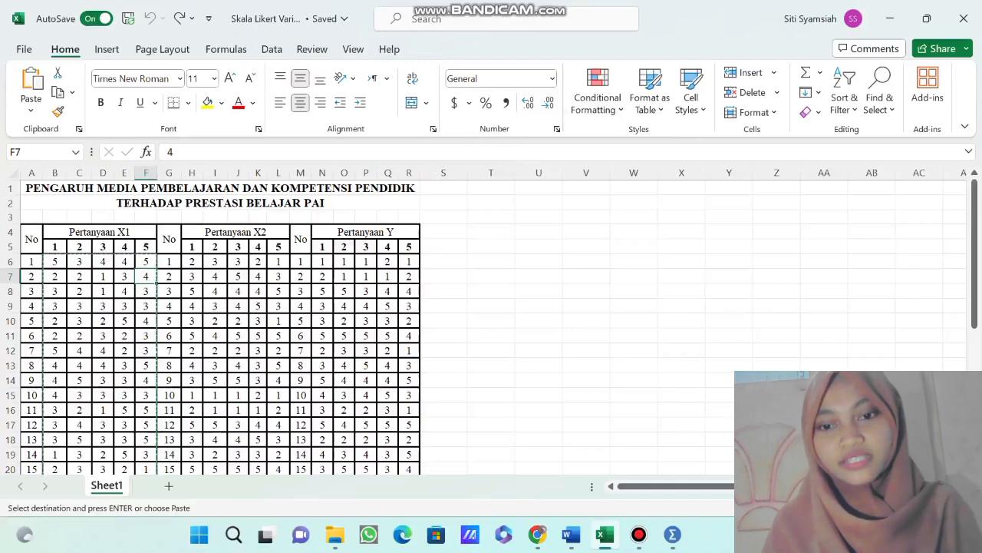
pyautogui.moveTo(604, 535)
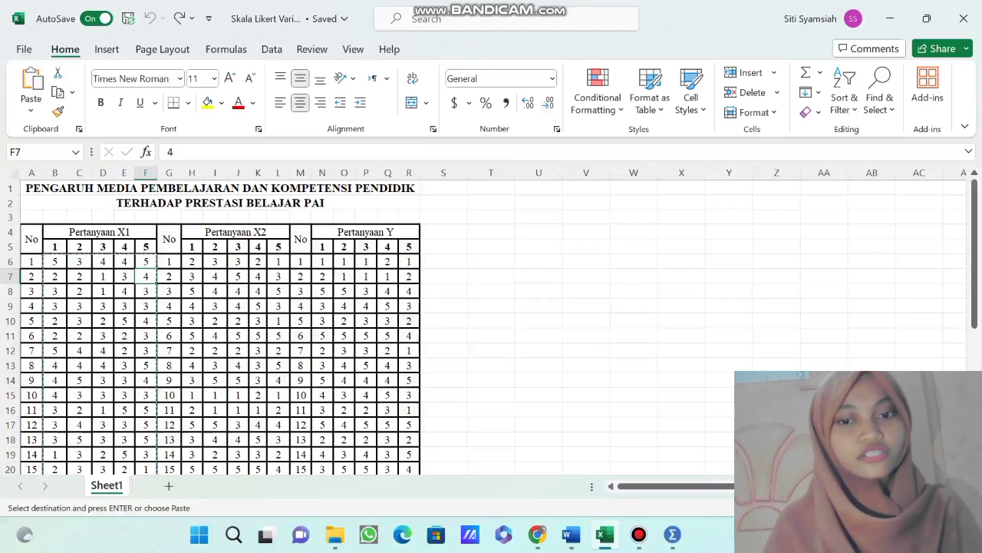
# Switch to the Lampiran 5 document in Word and read the questionnaire's instructions, answer scale and student identity section.
pyautogui.click(571, 534)
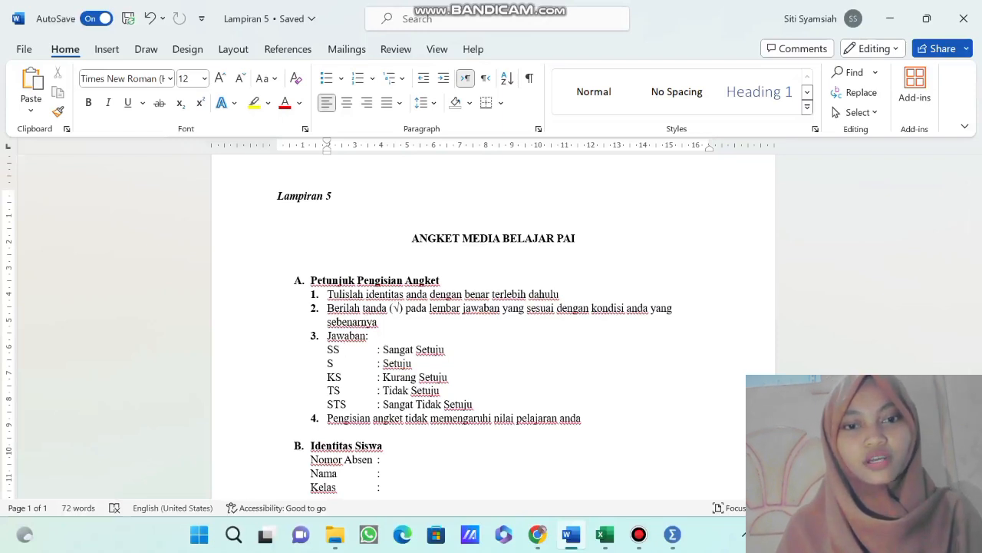
pyautogui.scroll(-2, 494, 322)
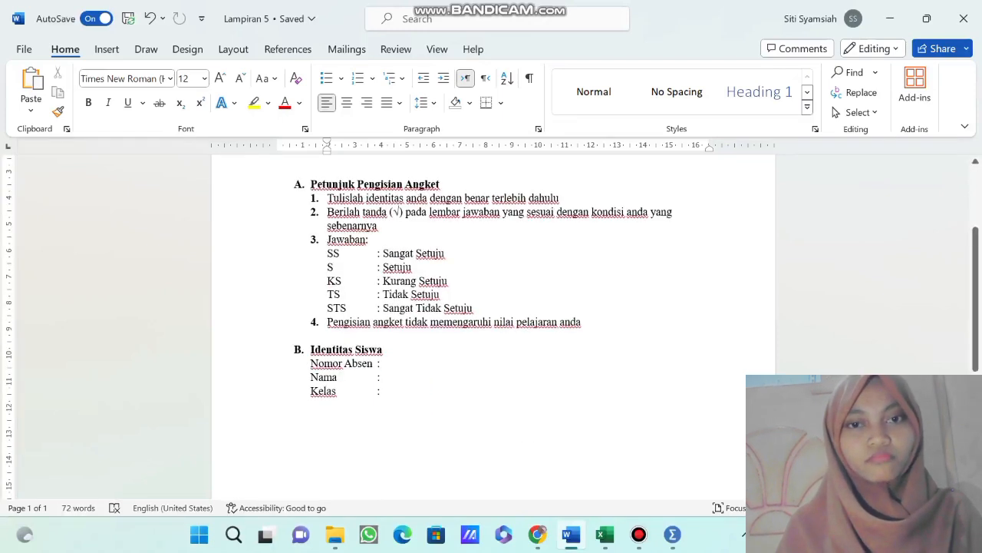
pyautogui.scroll(2, 494, 322)
pyautogui.scroll(1, 493, 323)
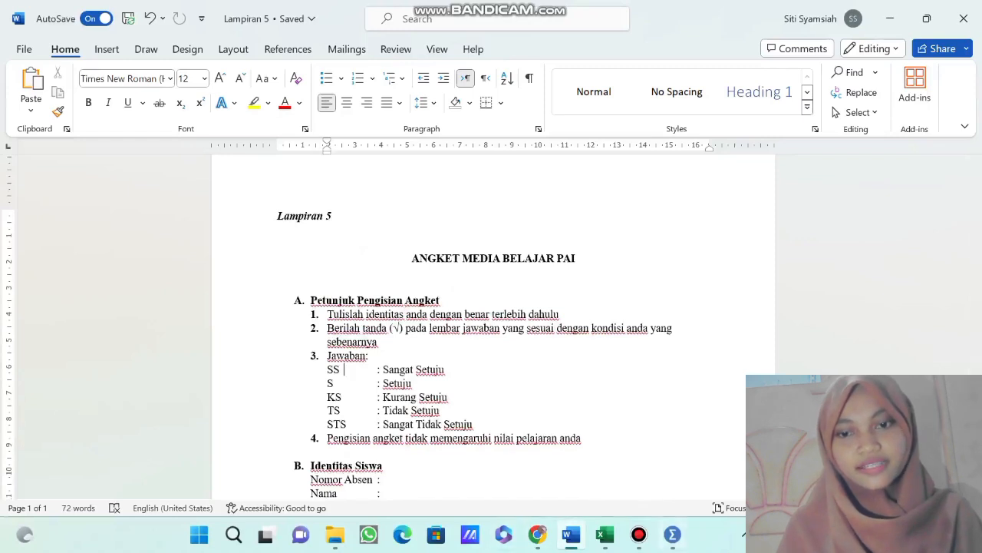
# Switch to SPSS Statistics and define the first variable with the name X1.P1.
pyautogui.moveTo(672, 535)
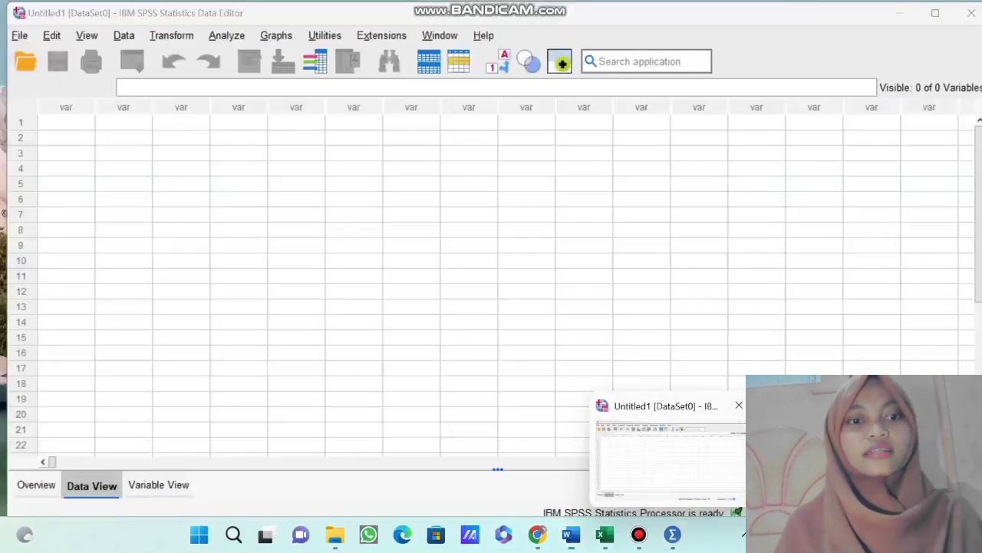
pyautogui.click(670, 462)
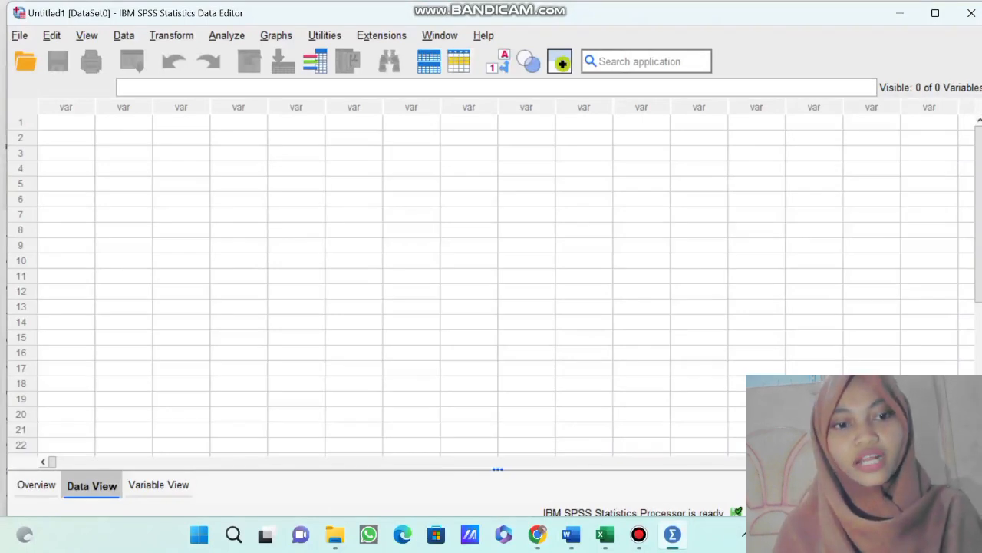
pyautogui.click(158, 484)
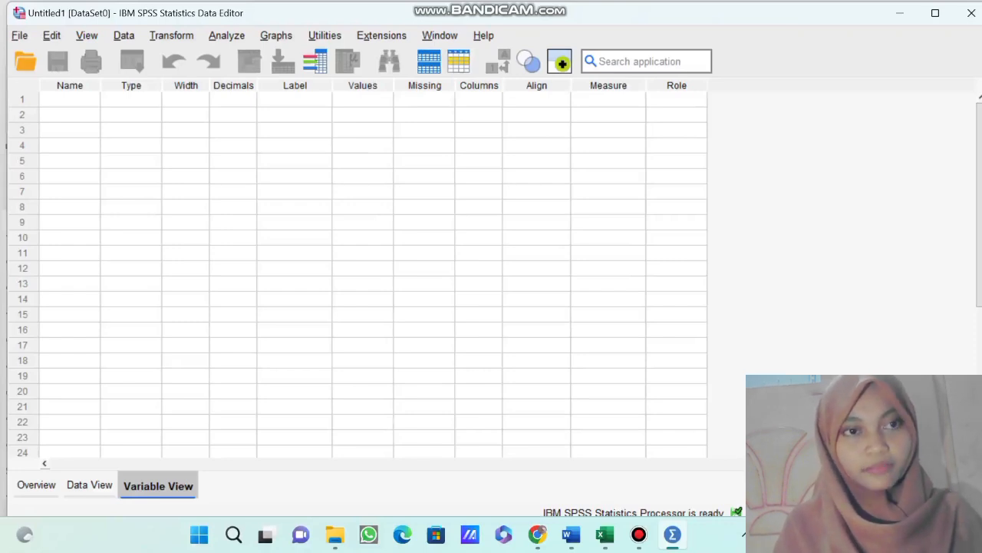
pyautogui.click(70, 100)
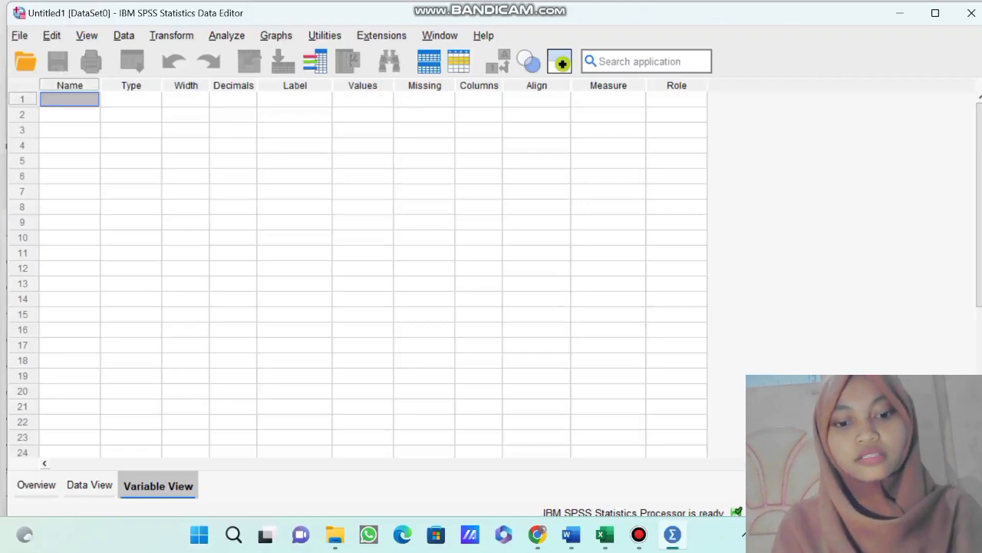
pyautogui.doubleClick(70, 100)
pyautogui.write('X')
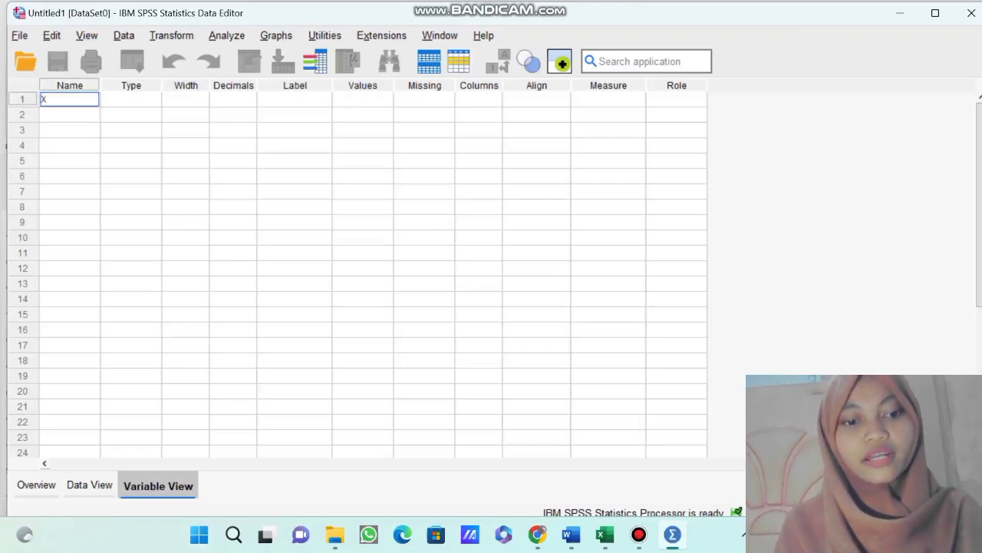
pyautogui.write('1.')
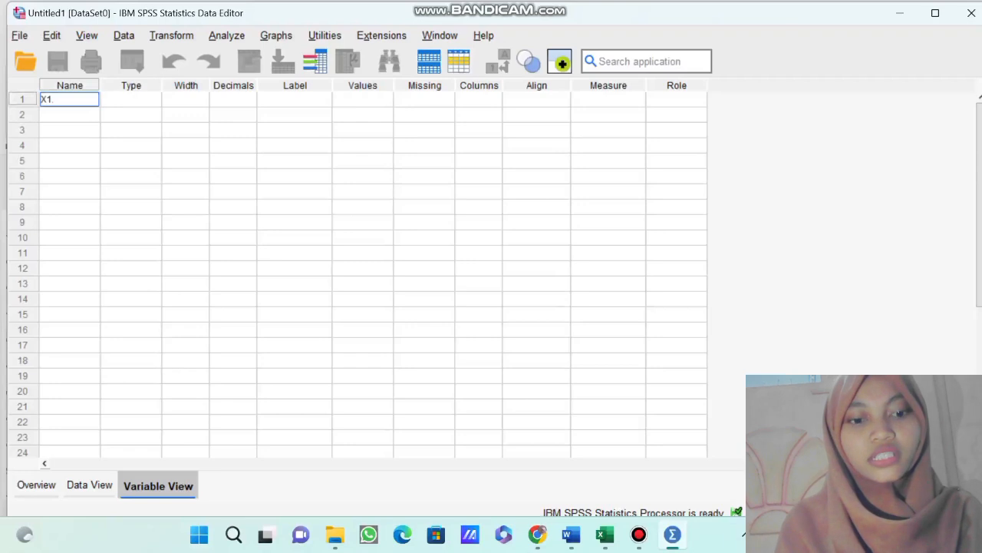
pyautogui.write('P1')
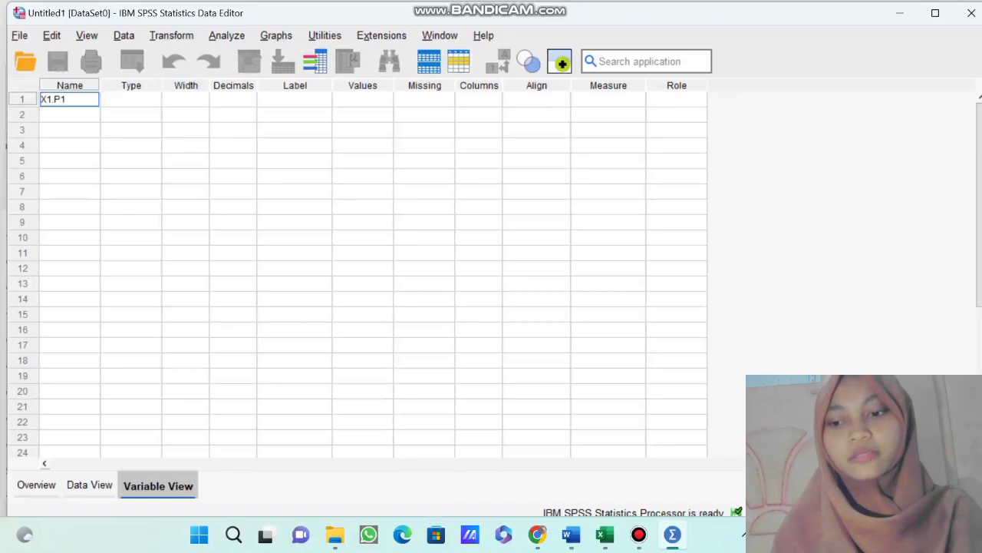
pyautogui.press('Return')
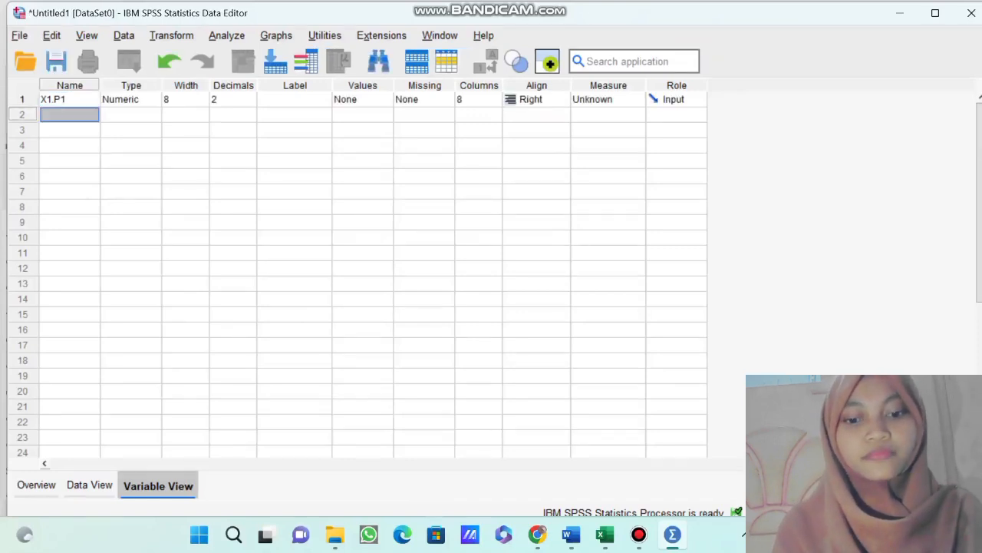
# Add the variables X1.P2, X1.P3, X1.P4 and X1.P5 in the rows below X1.P1.
pyautogui.write('X')
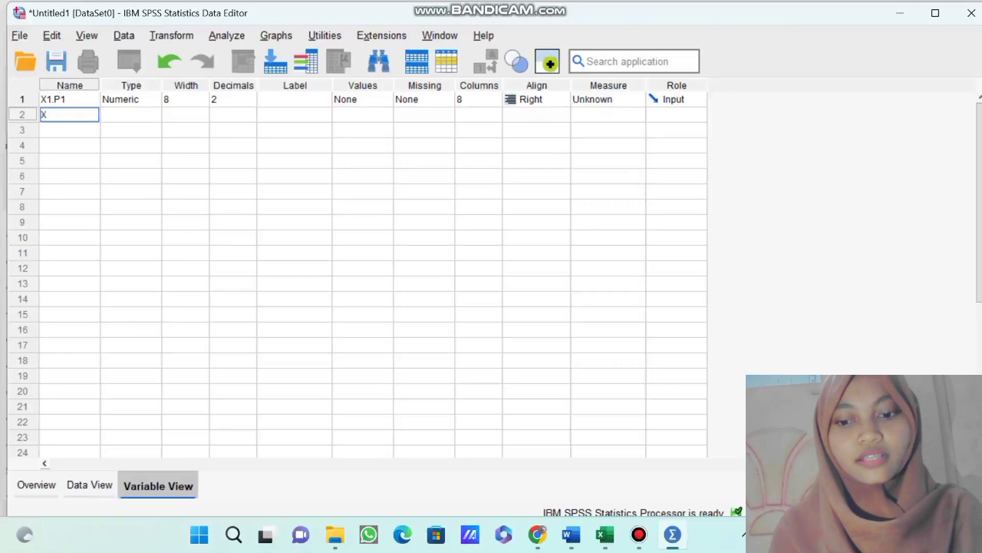
pyautogui.write('1.P2')
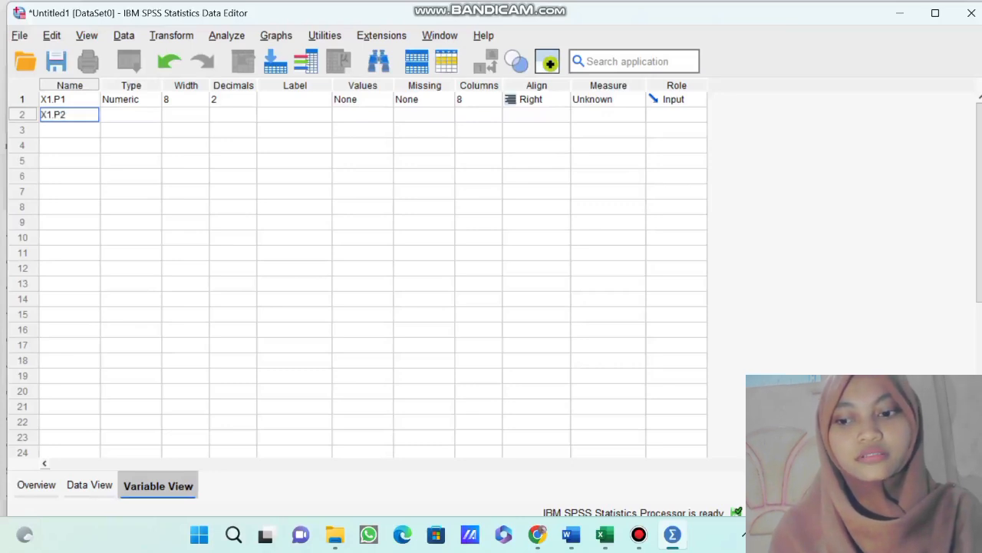
pyautogui.press('Return')
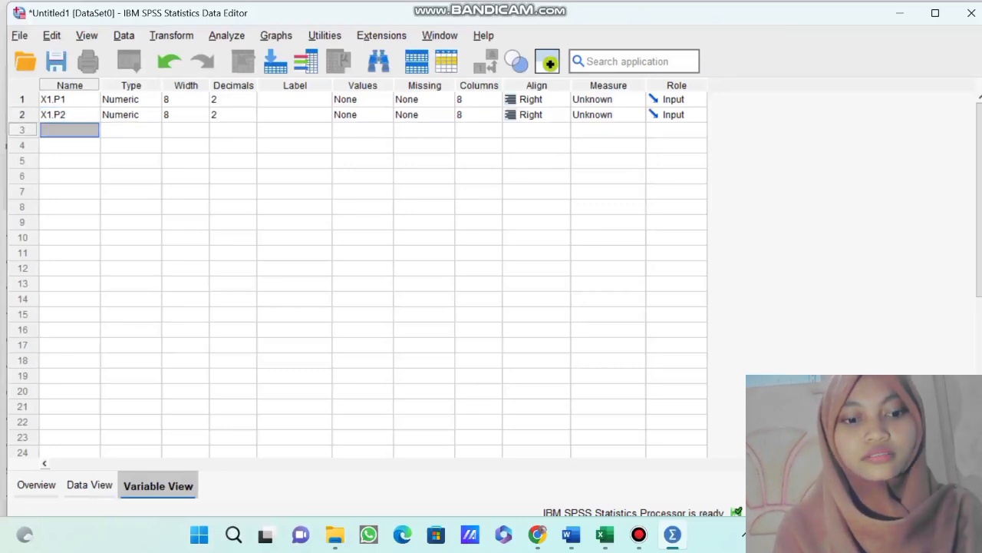
pyautogui.write('X1.P3')
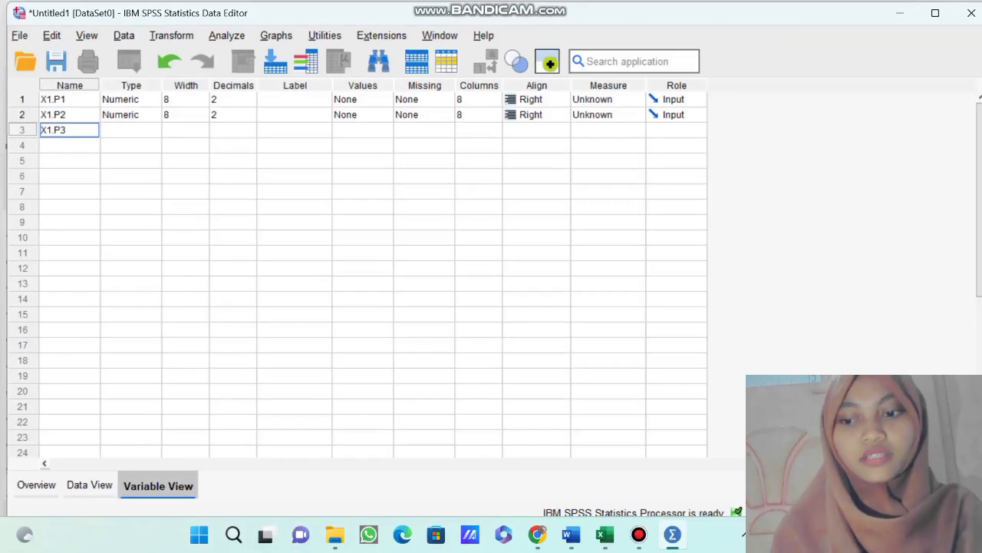
pyautogui.press('Return')
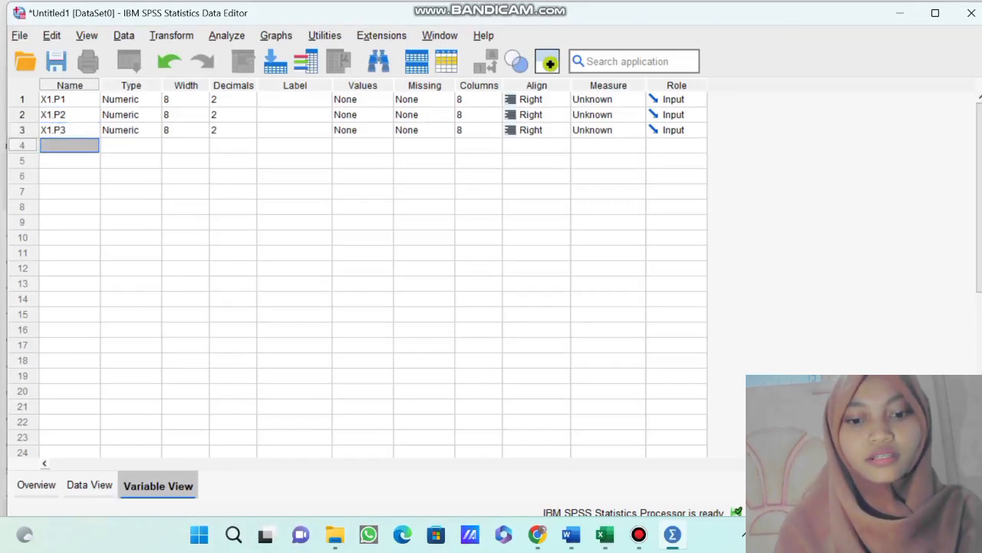
pyautogui.write('X')
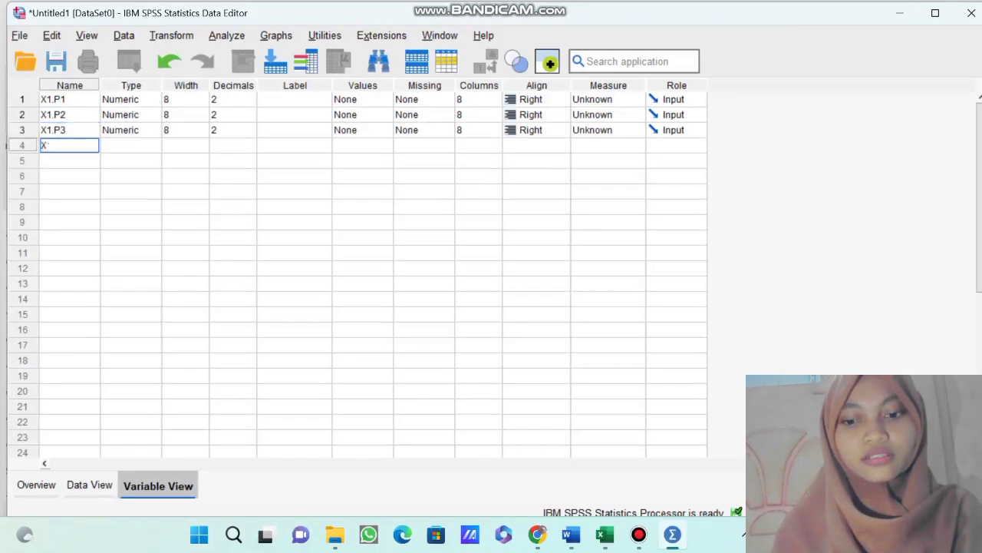
pyautogui.write('1.P4')
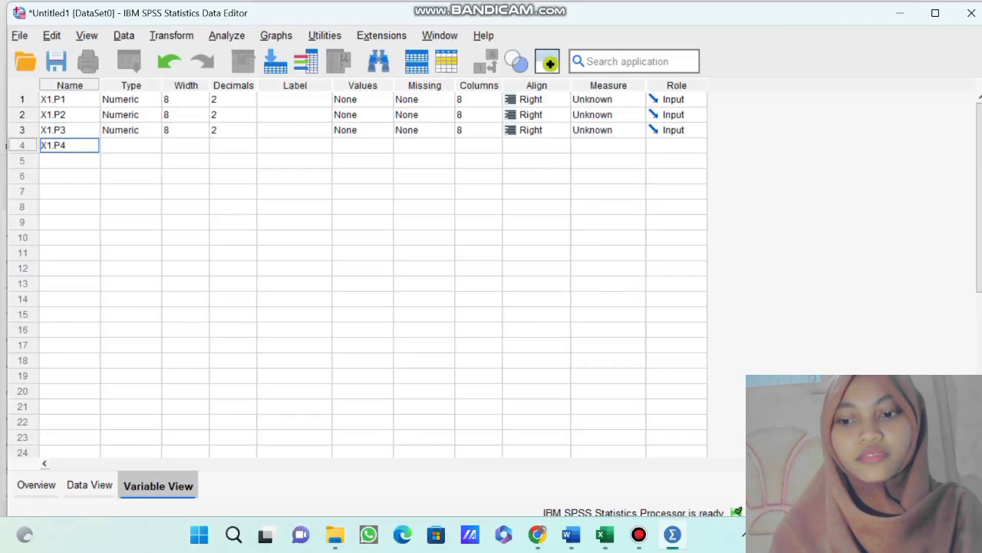
pyautogui.press('Return')
pyautogui.write('X')
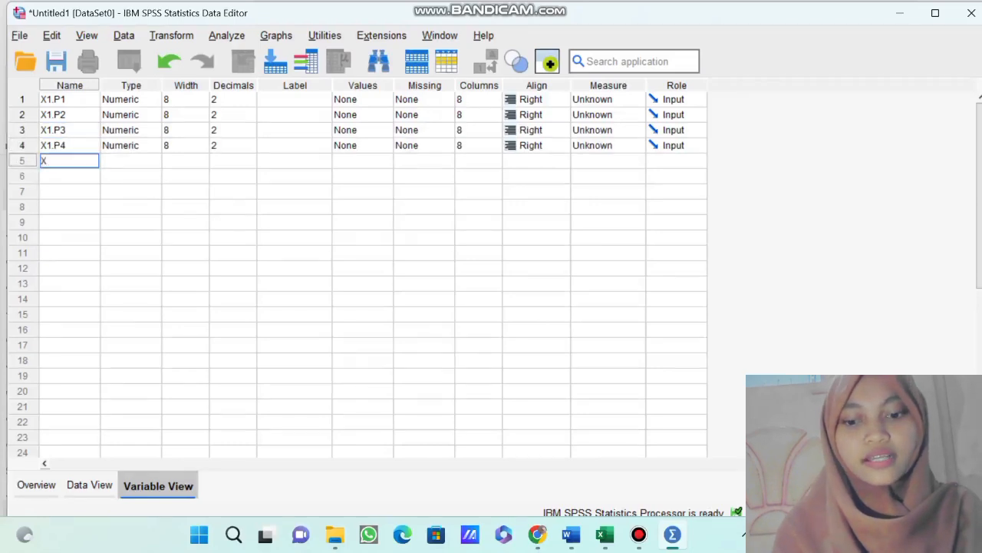
pyautogui.write('1.P5')
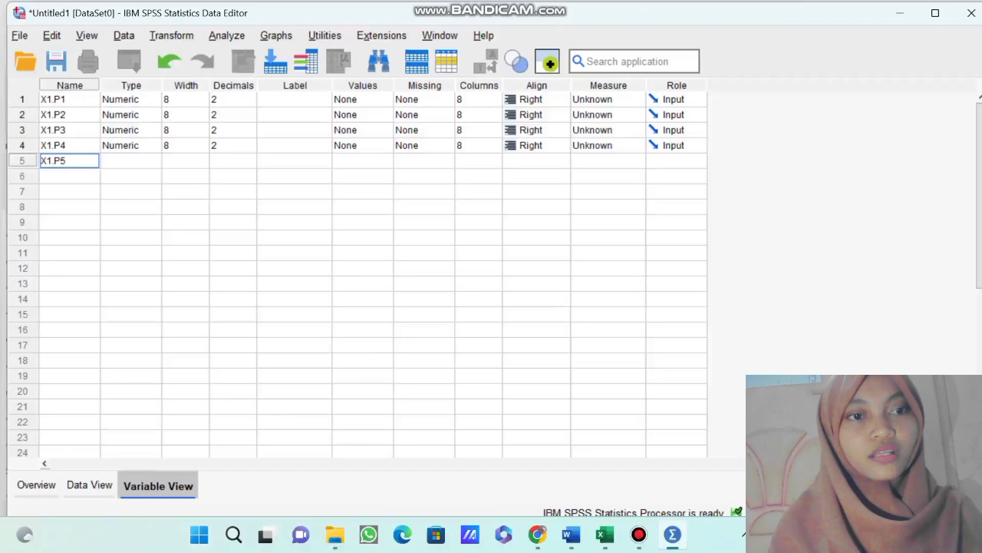
pyautogui.press('Return')
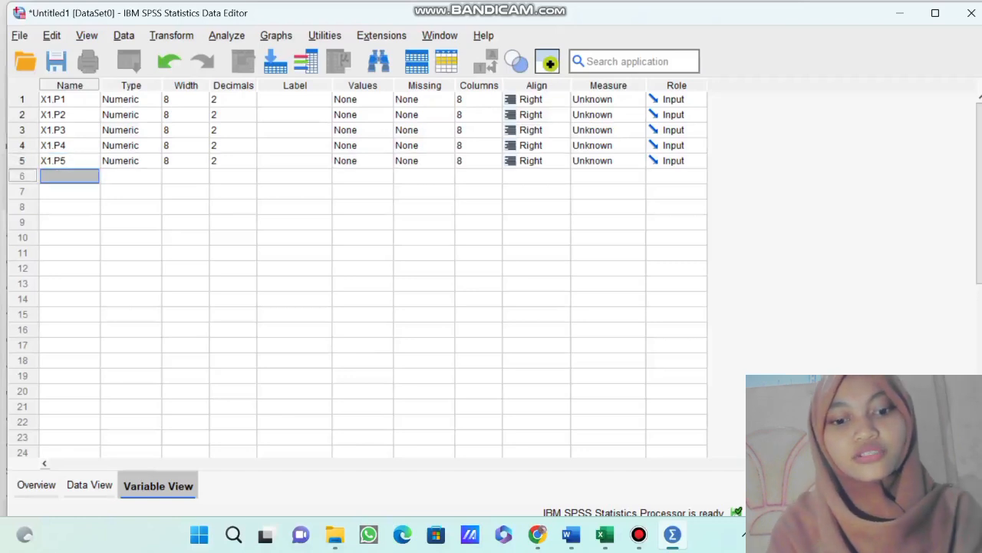
# Add a variable named X1 in row 6 and give it the label MEDIA PEMBELAJARAN.
pyautogui.write('X1')
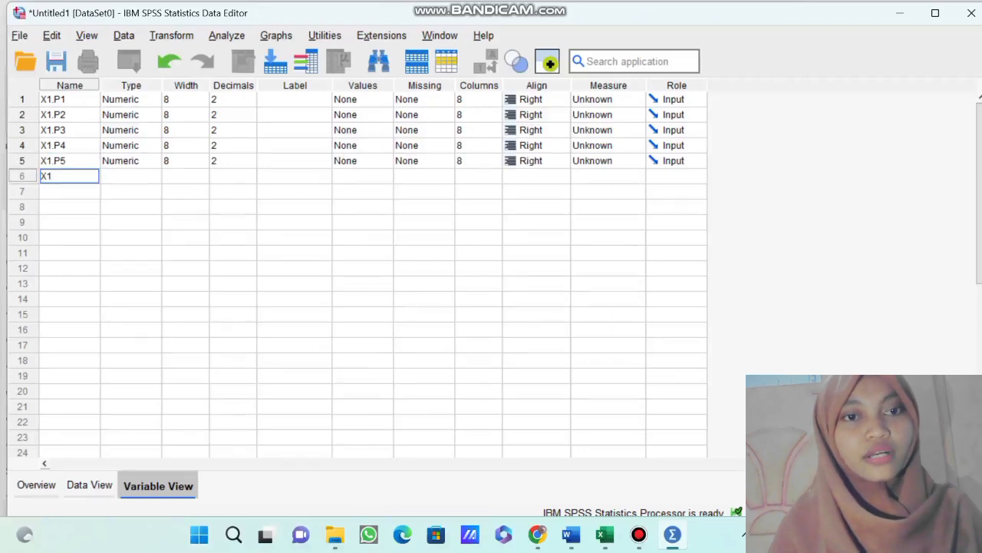
pyautogui.click(295, 161)
pyautogui.click(295, 176)
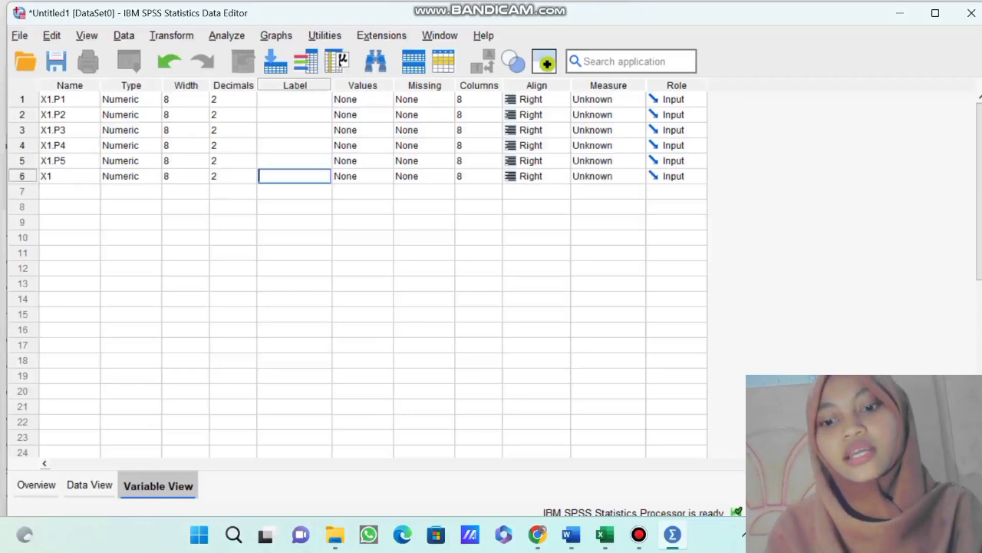
pyautogui.write('ME')
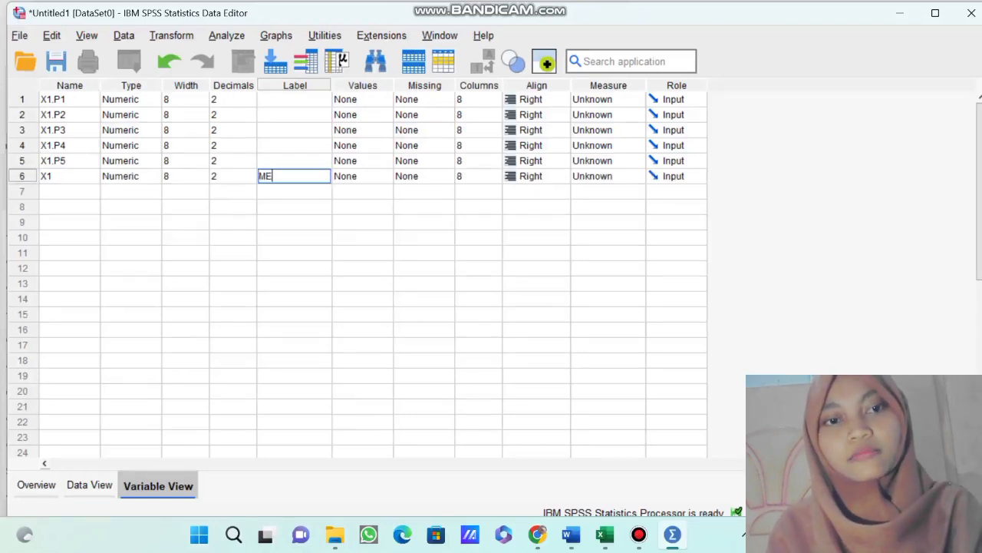
pyautogui.write('DIA PEMBE')
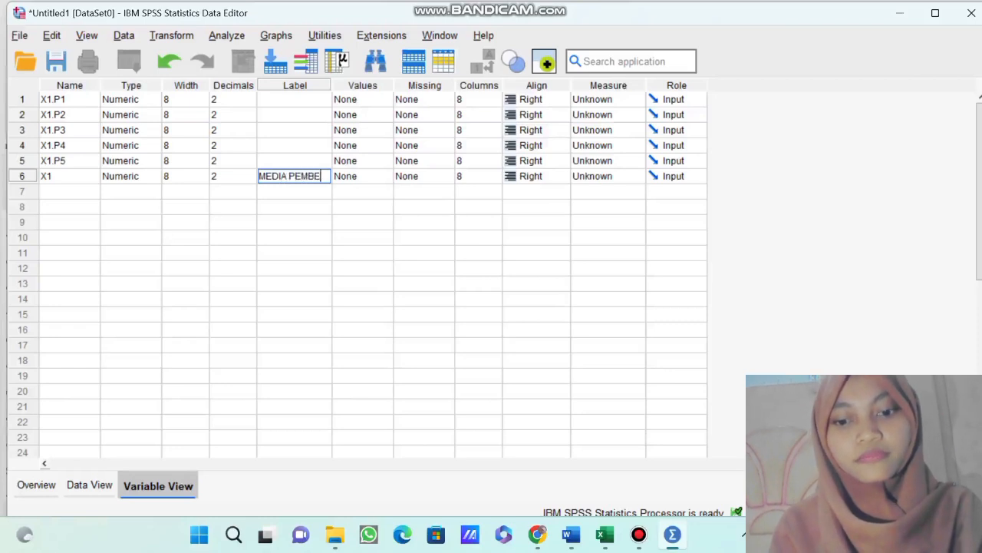
pyautogui.write('LAJARAN')
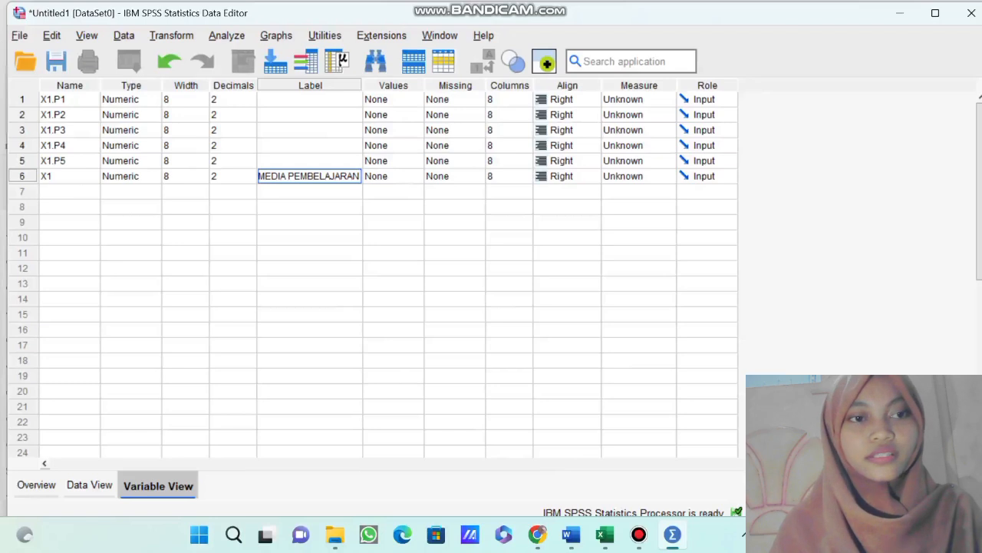
# Add the variables X2.P1, X2.P2, X2.P3, X2.P4 and X2.P5 in rows 7 to 11, below X1.
pyautogui.click(69, 191)
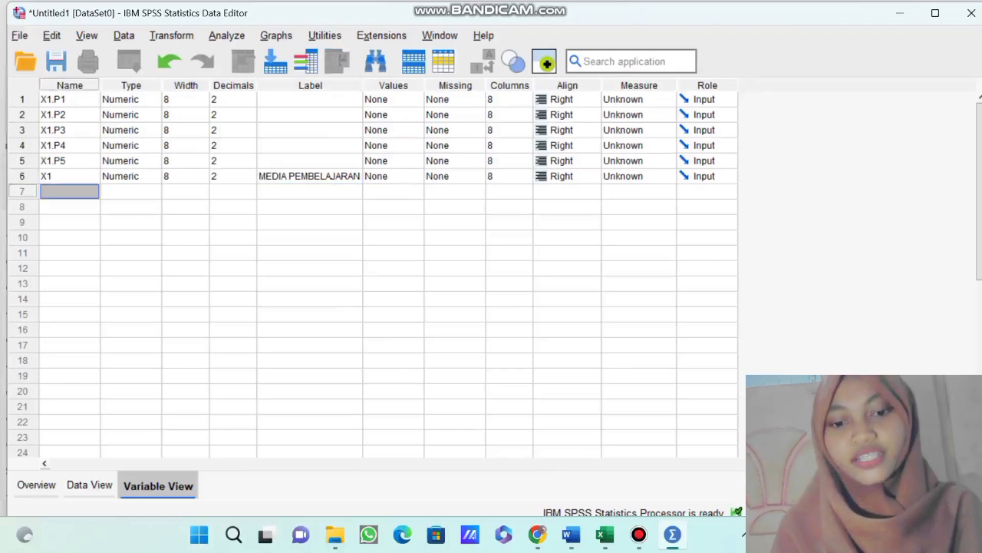
pyautogui.write('X2')
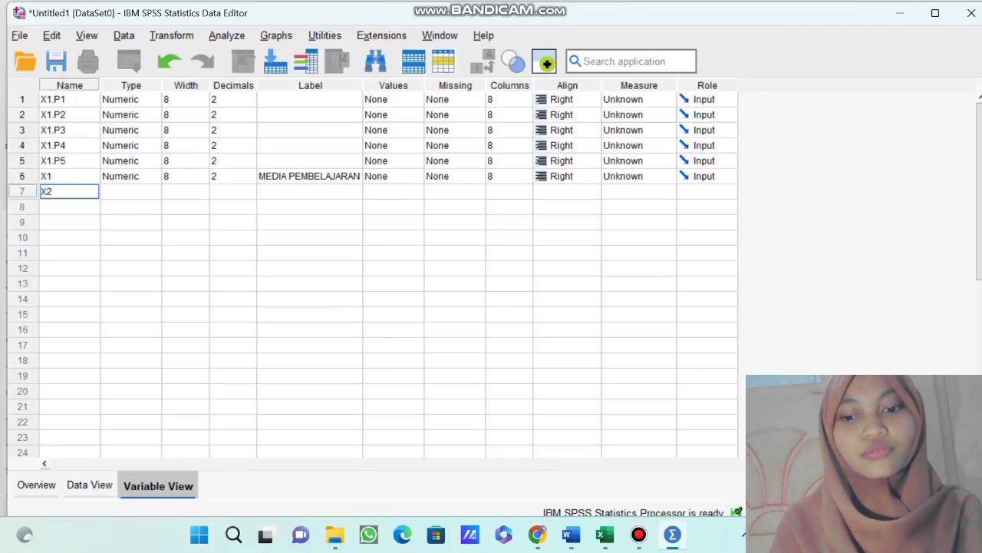
pyautogui.write('.P1')
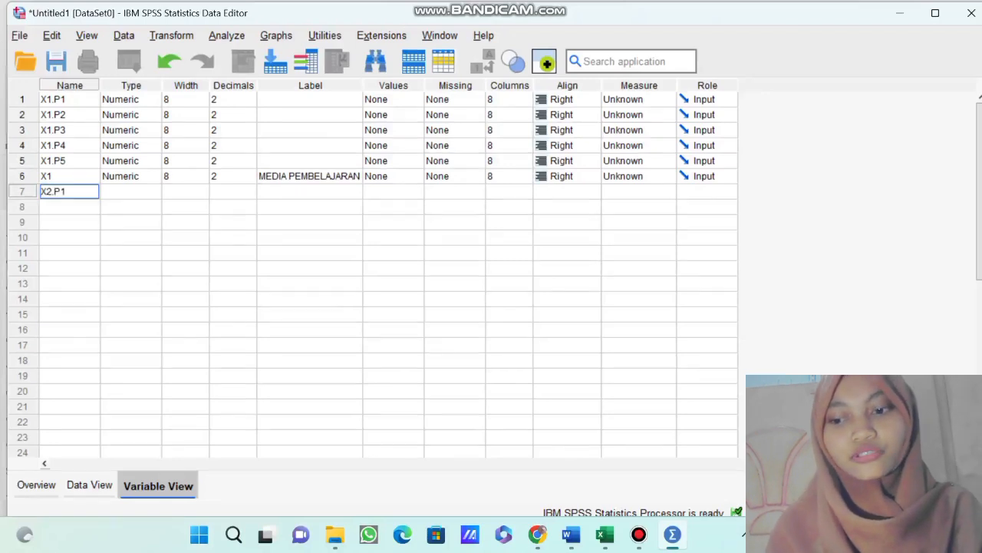
pyautogui.press('Return')
pyautogui.write('X')
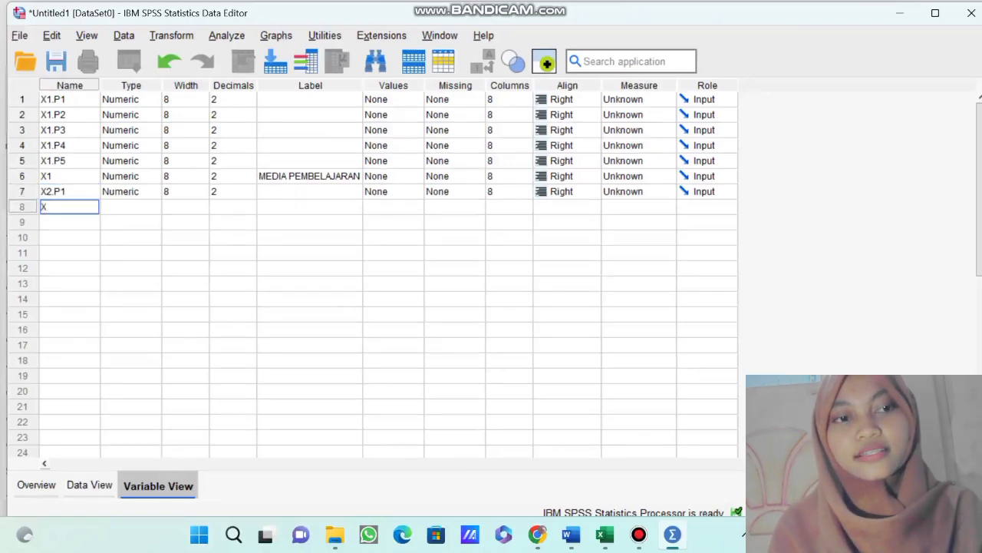
pyautogui.write('2')
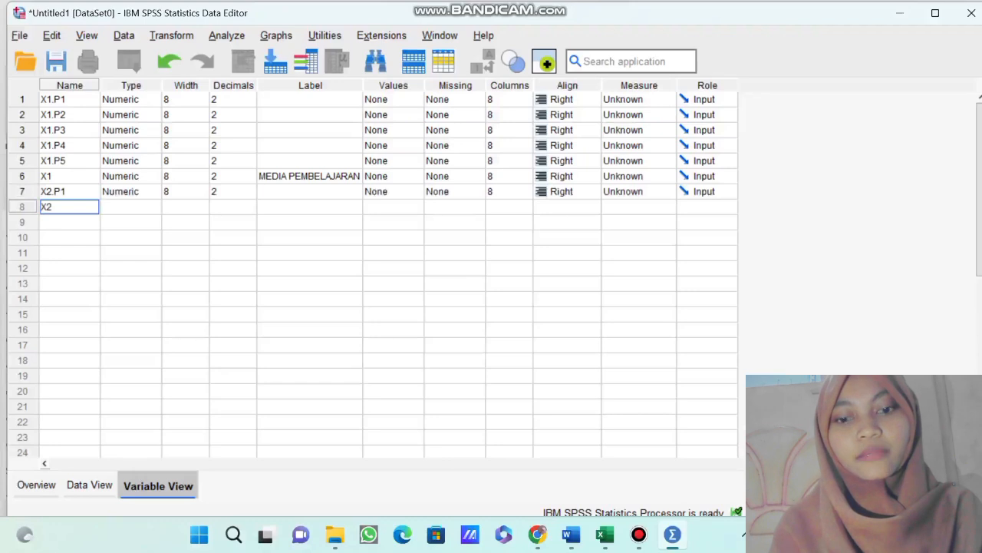
pyautogui.write('.P2')
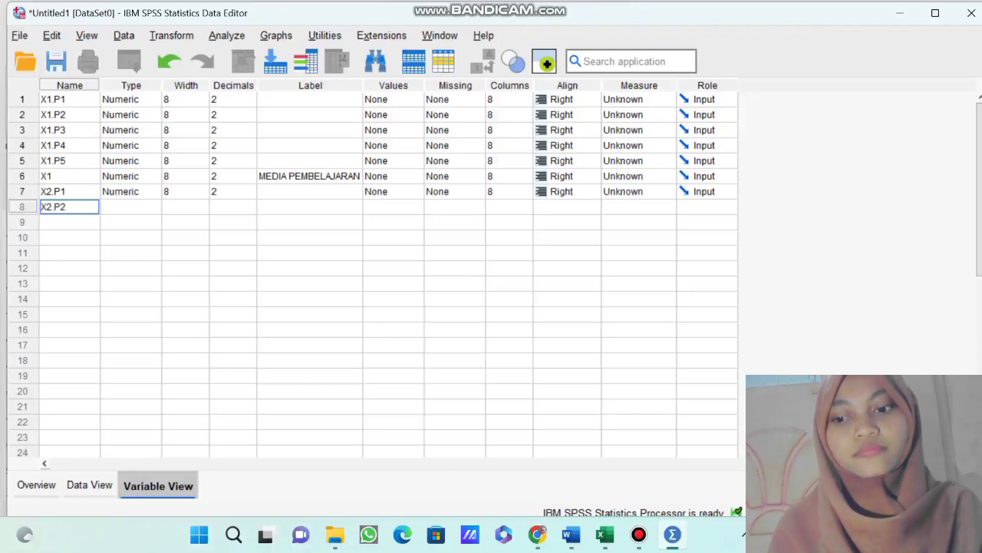
pyautogui.press('Return')
pyautogui.write('X2.P3')
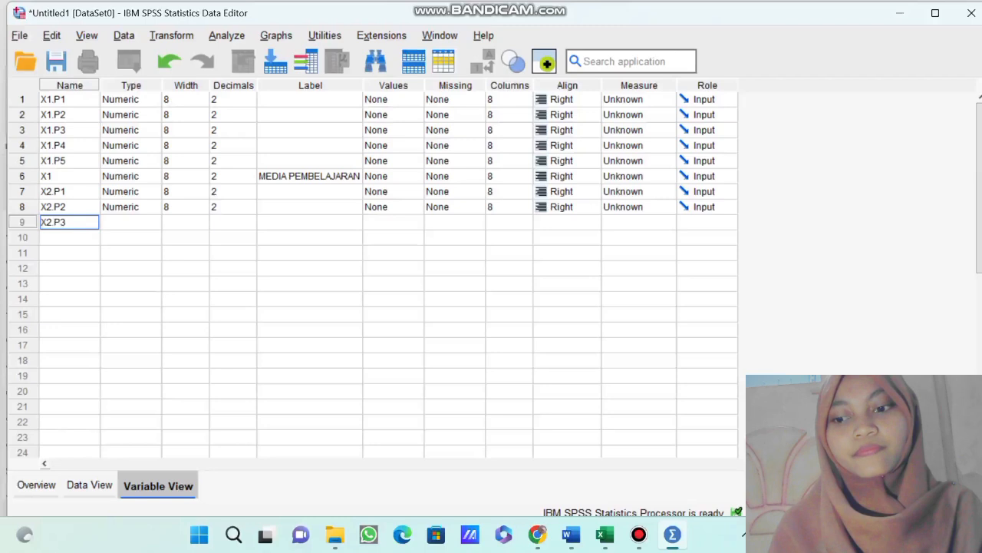
pyautogui.press('Return')
pyautogui.write('X2')
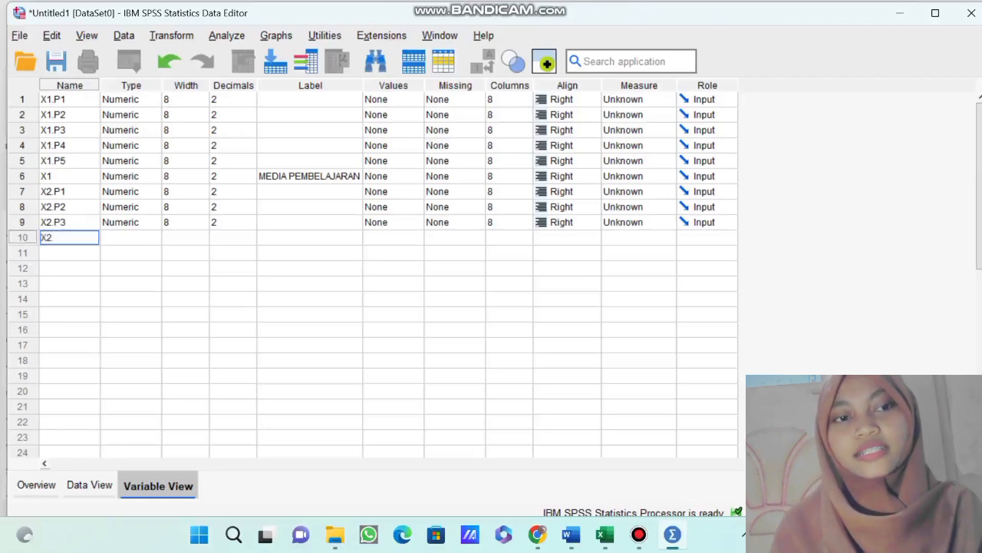
pyautogui.write('.P4')
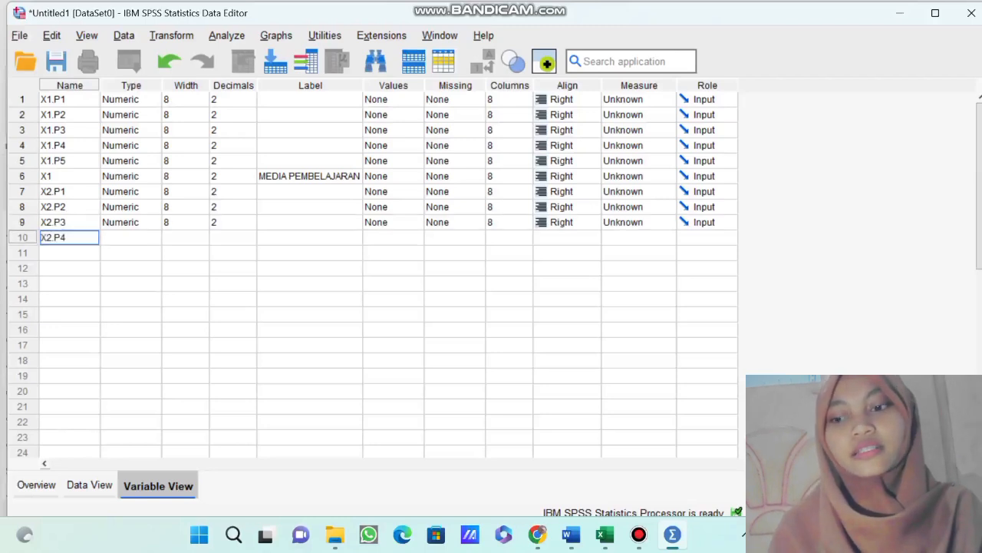
pyautogui.press('Return')
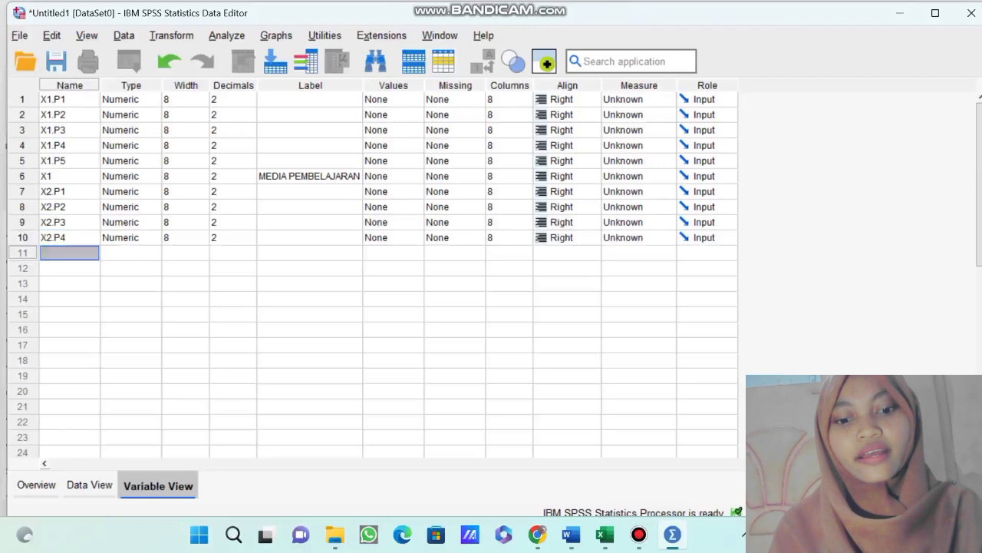
pyautogui.write('X2.P5')
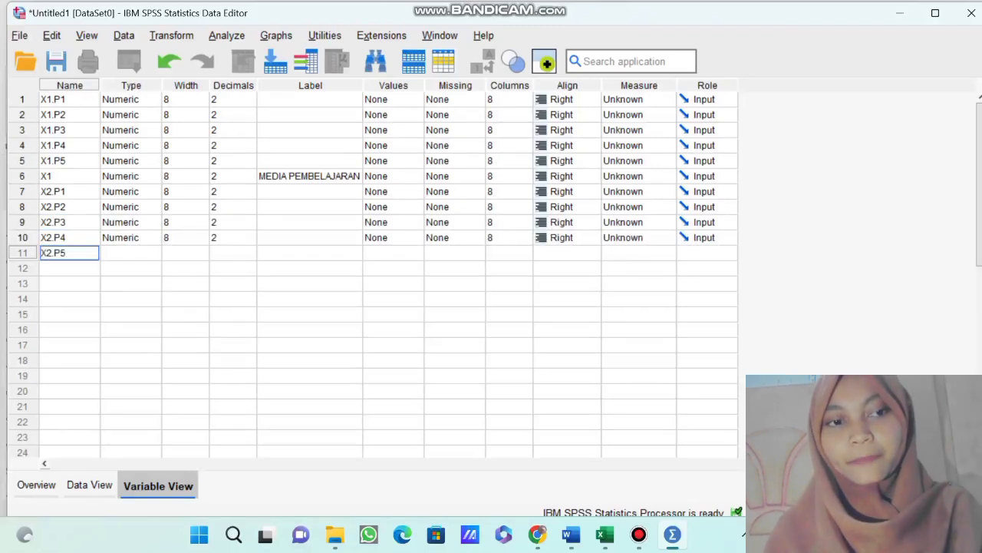
pyautogui.press('Return')
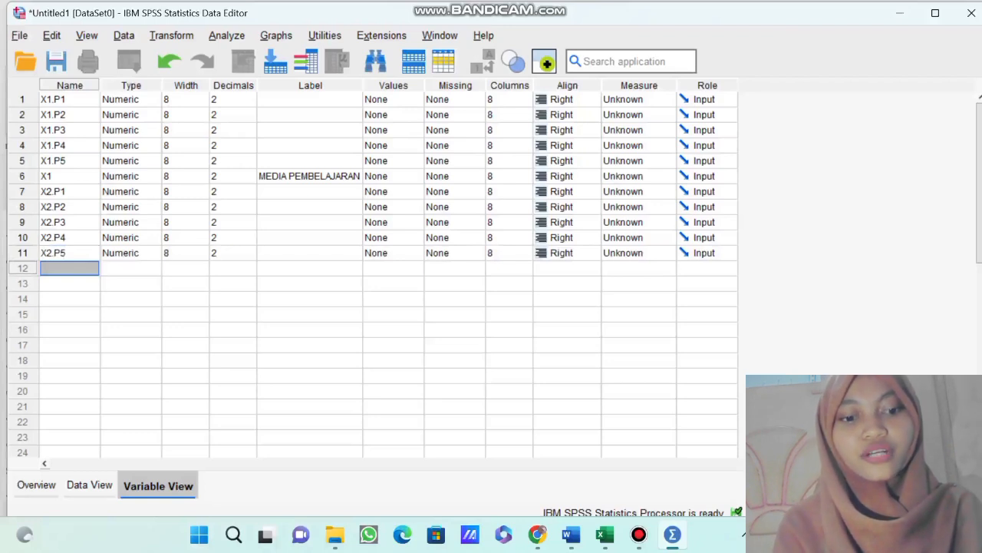
# Add a variable named X2 in row 12 and give it the label KOMPETENSI PENDIDIK.
pyautogui.write('X2')
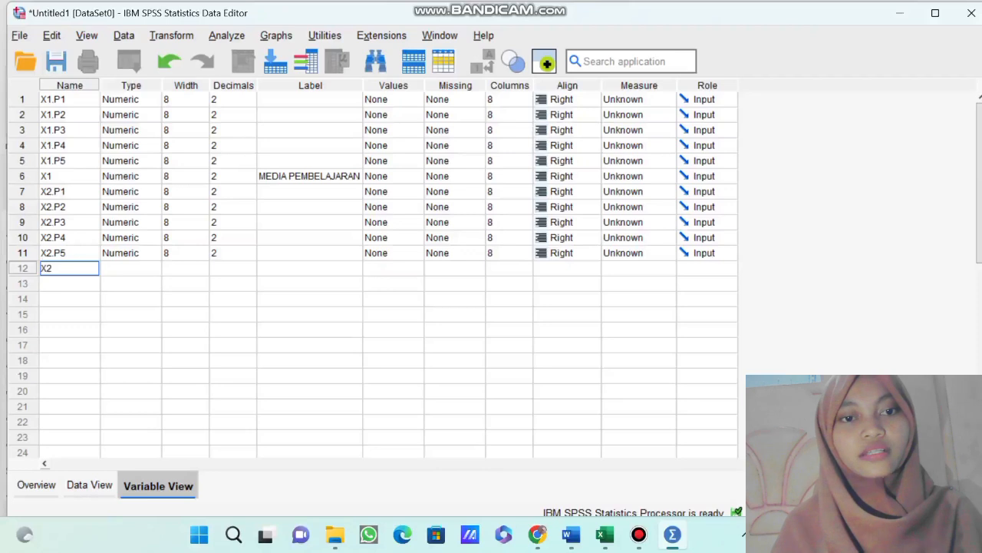
pyautogui.click(309, 268)
pyautogui.write('KOMPETENSI PENDID')
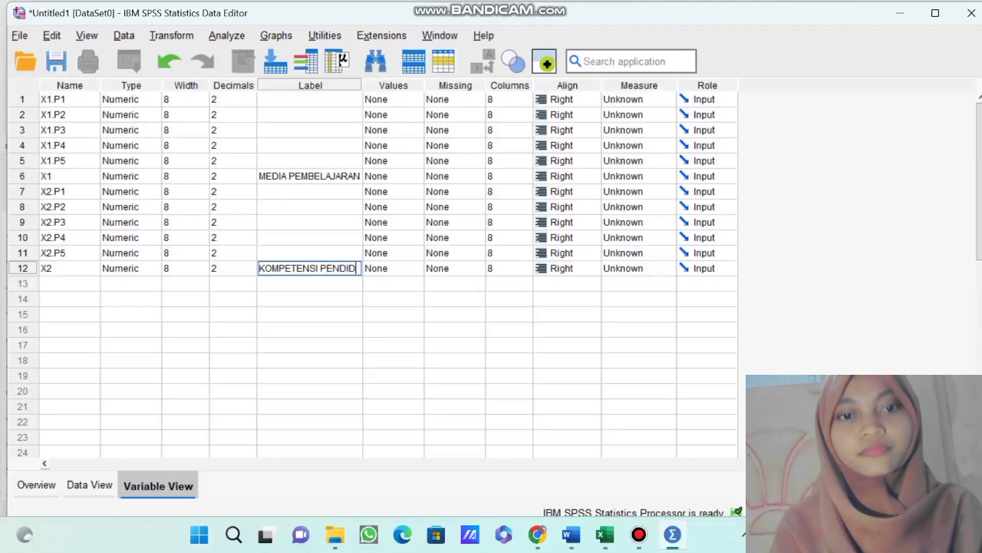
pyautogui.write('IK')
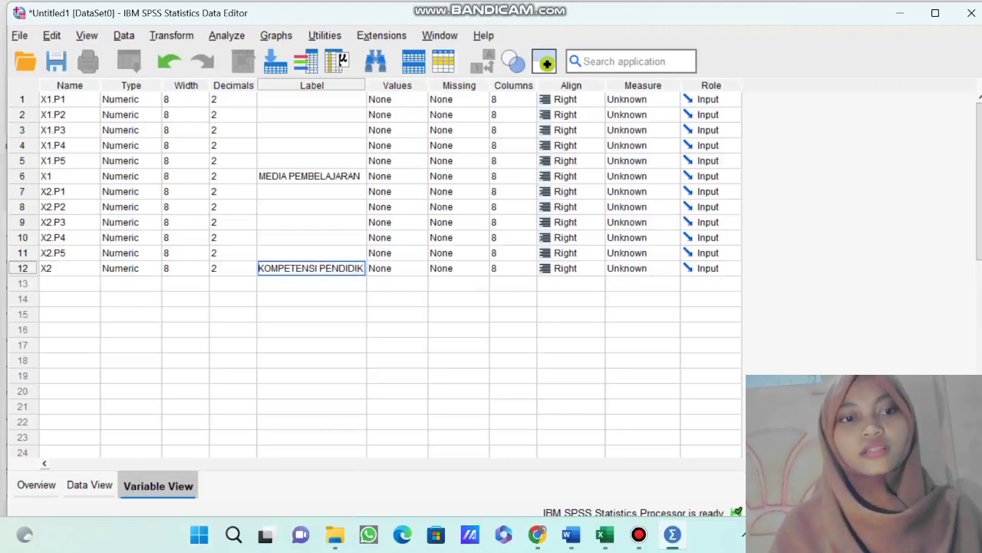
pyautogui.press('Return')
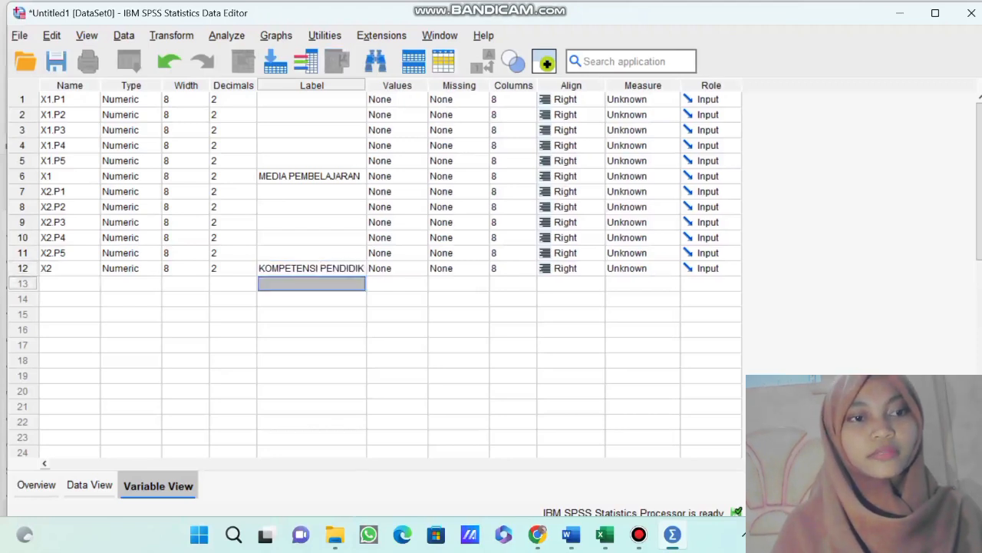
# Add the variables Y.P1, Y.P2, Y.P3, Y.P4 and Y.P5 in rows 13 to 17, below X2.
pyautogui.click(69, 284)
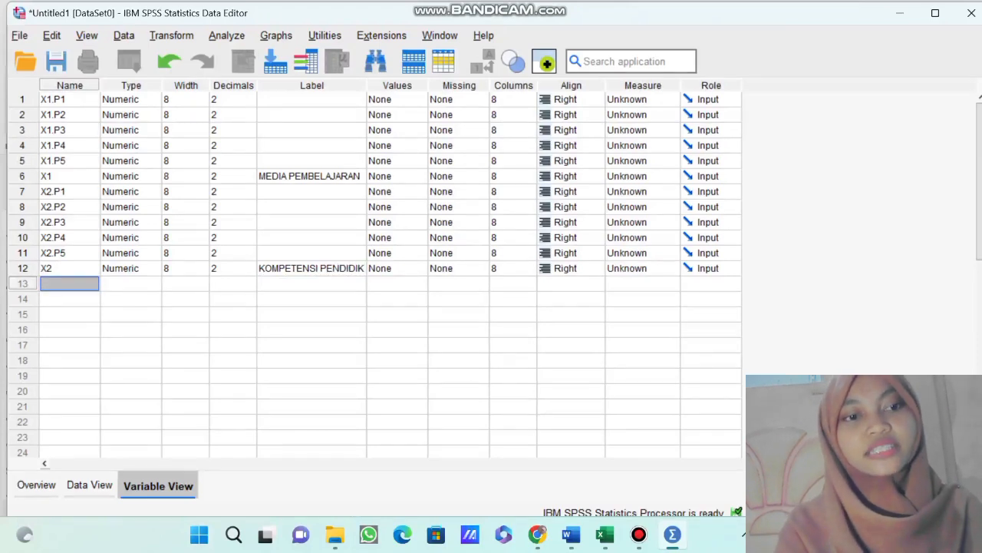
pyautogui.write('Y')
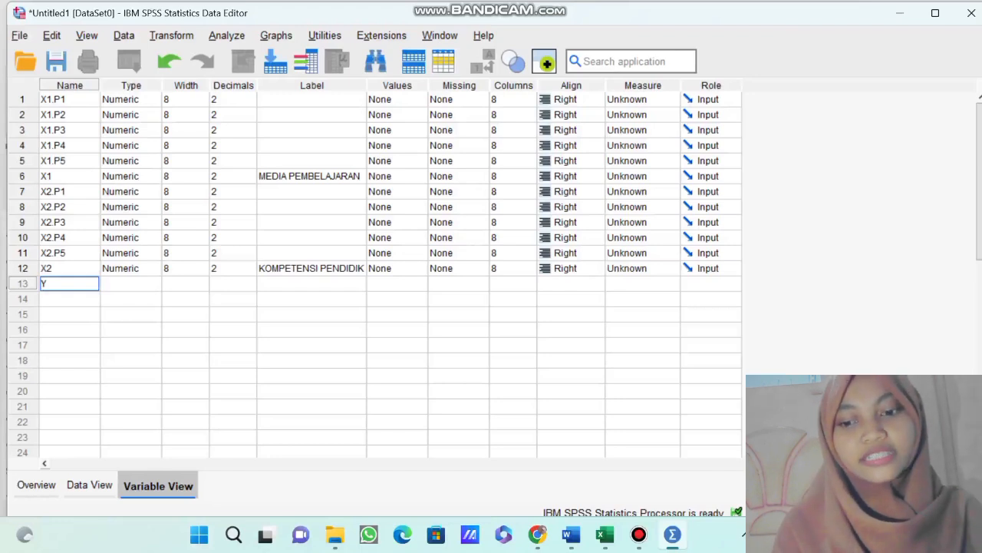
pyautogui.write('.P1')
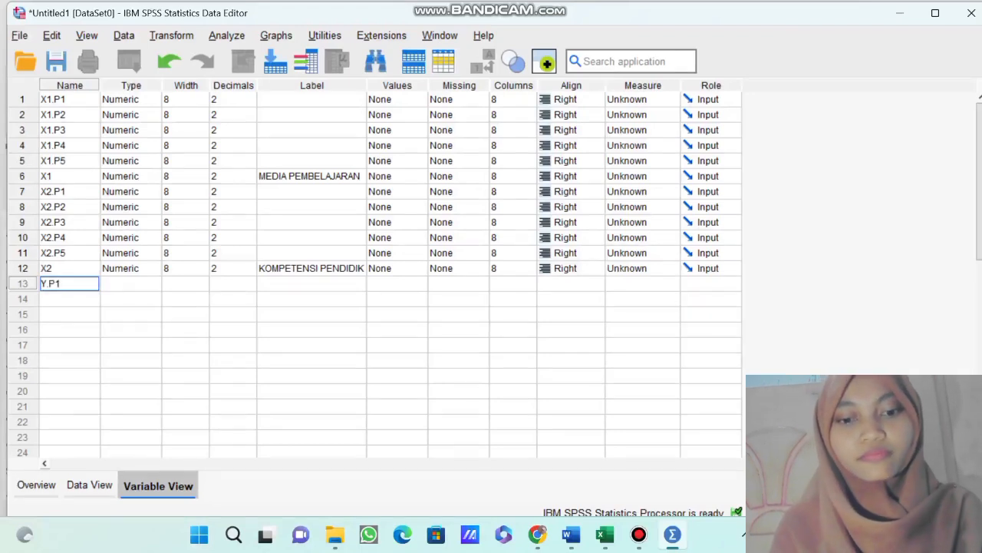
pyautogui.press('Return')
pyautogui.write('Y.P2')
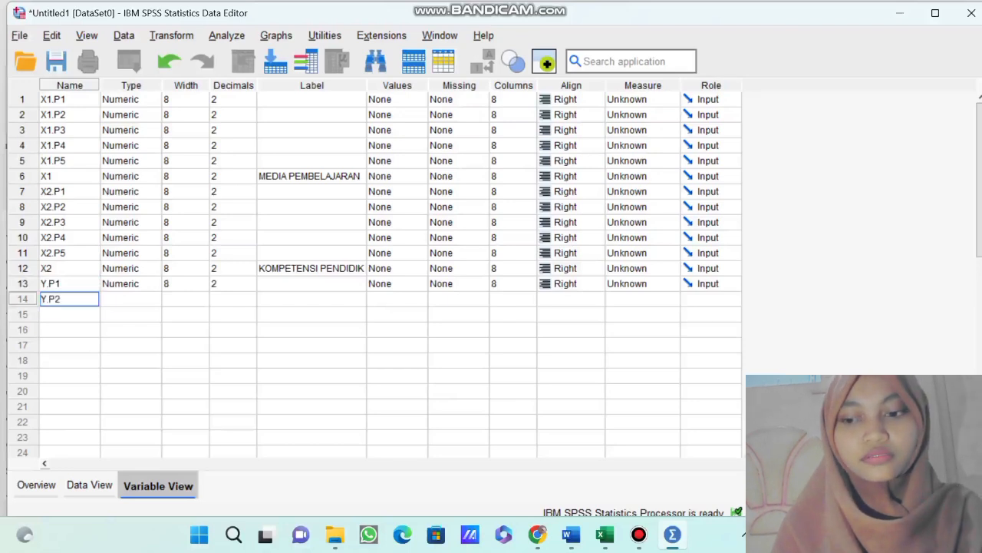
pyautogui.press('Return')
pyautogui.write('Y')
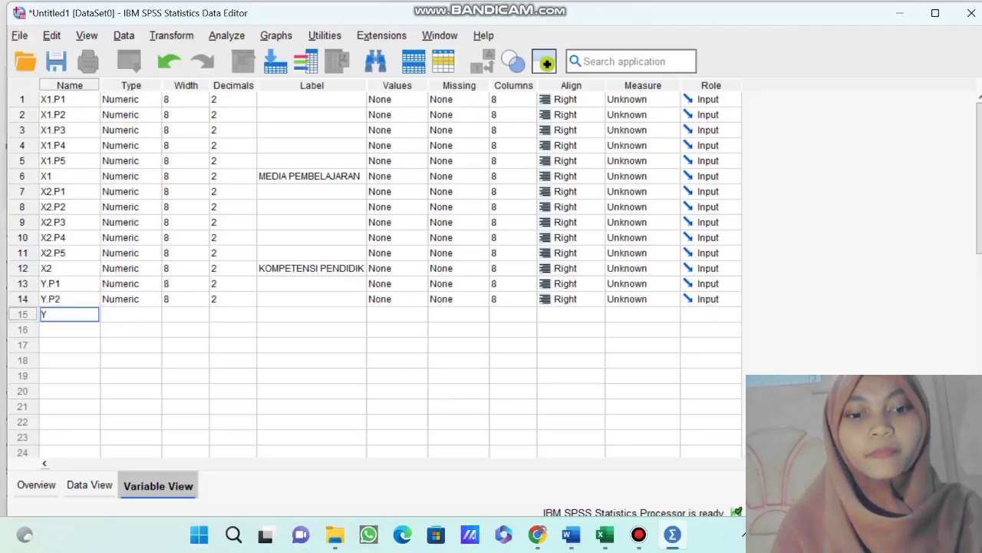
pyautogui.write('.P3')
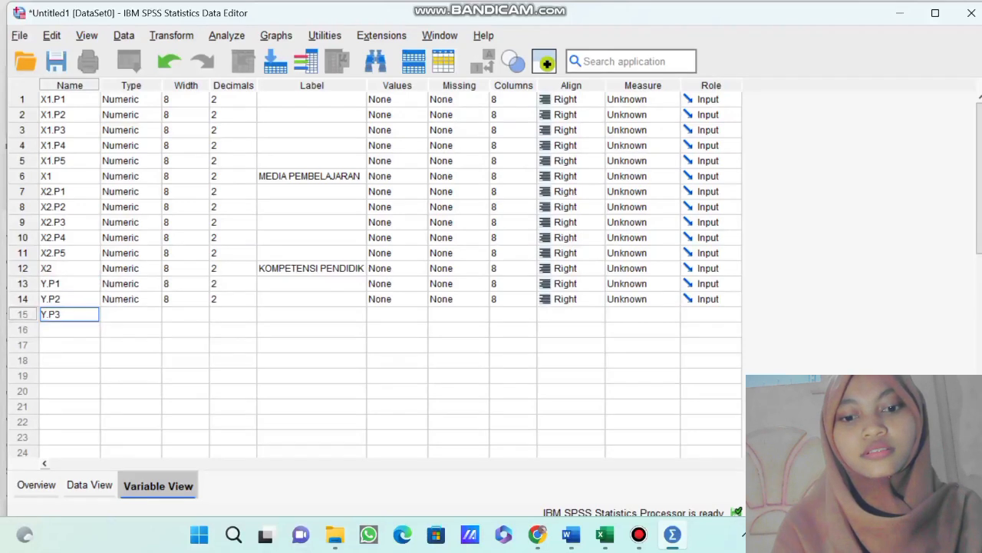
pyautogui.press('Return')
pyautogui.write('Y.P4')
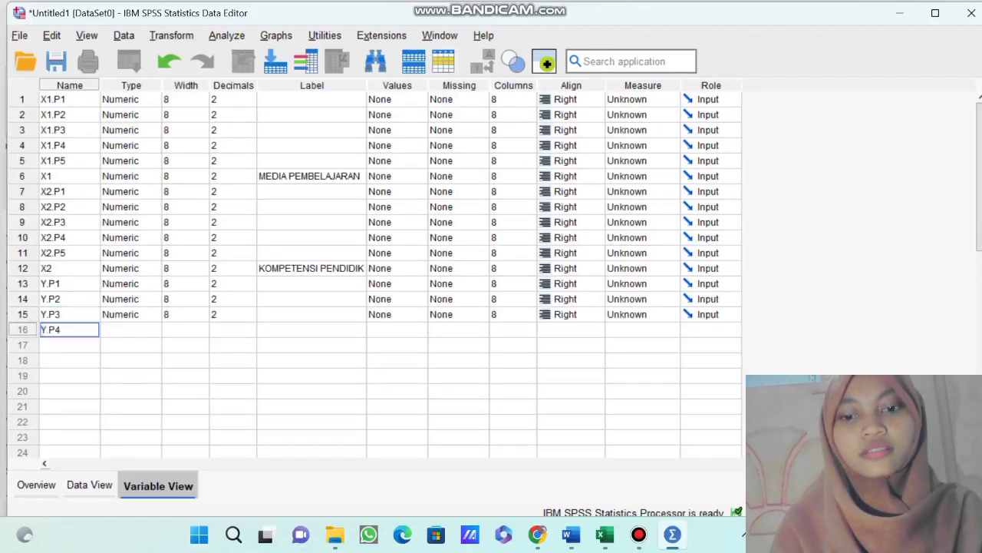
pyautogui.press('Return')
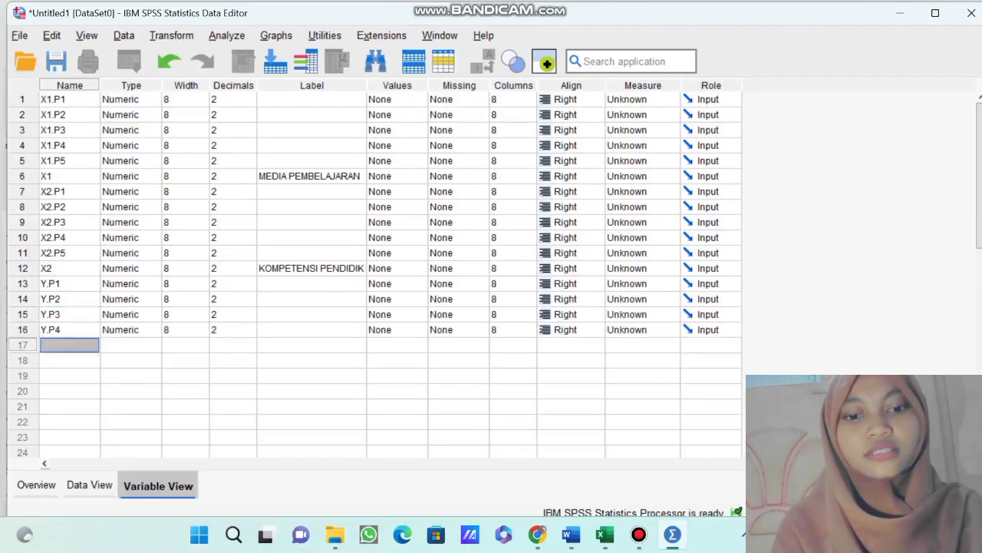
pyautogui.write('Y.P')
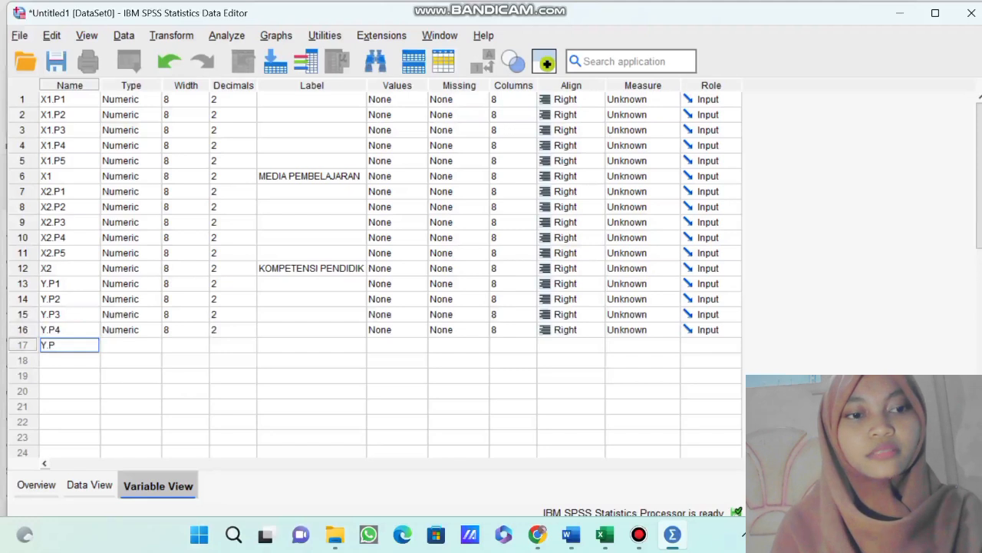
pyautogui.write('5')
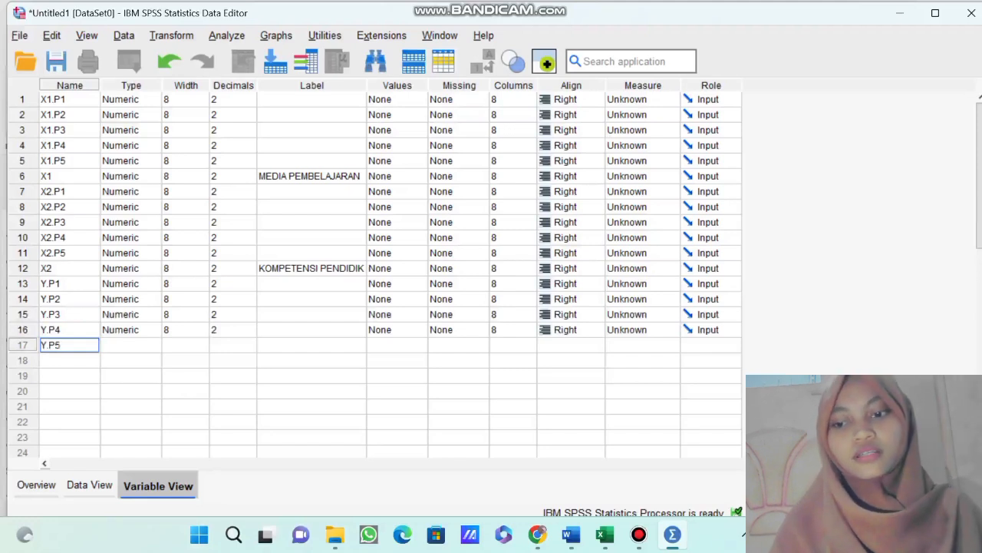
pyautogui.press('Return')
# Add a variable named Y in row 18 and give it the label PRESTASI BELAJAR PAI.
pyautogui.write('Y')
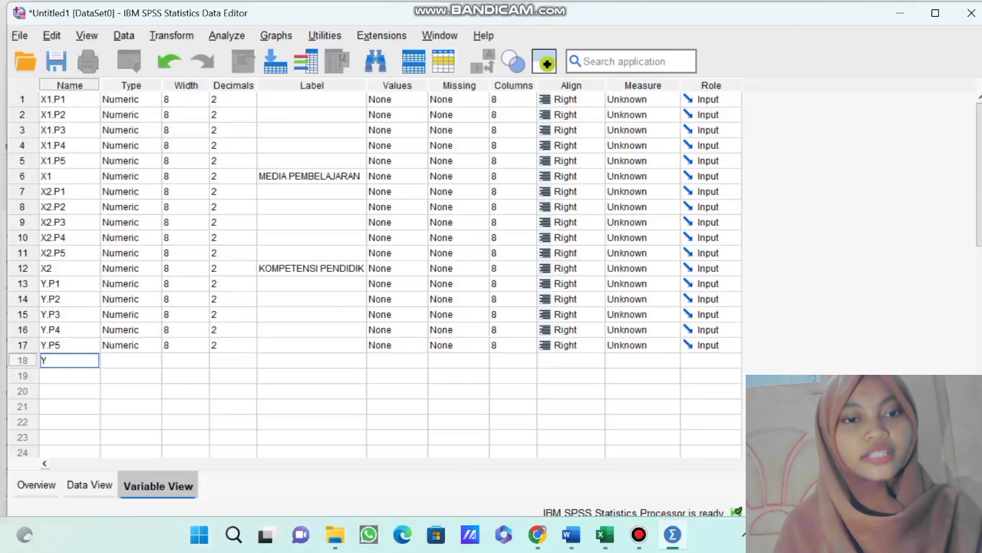
pyautogui.click(311, 360)
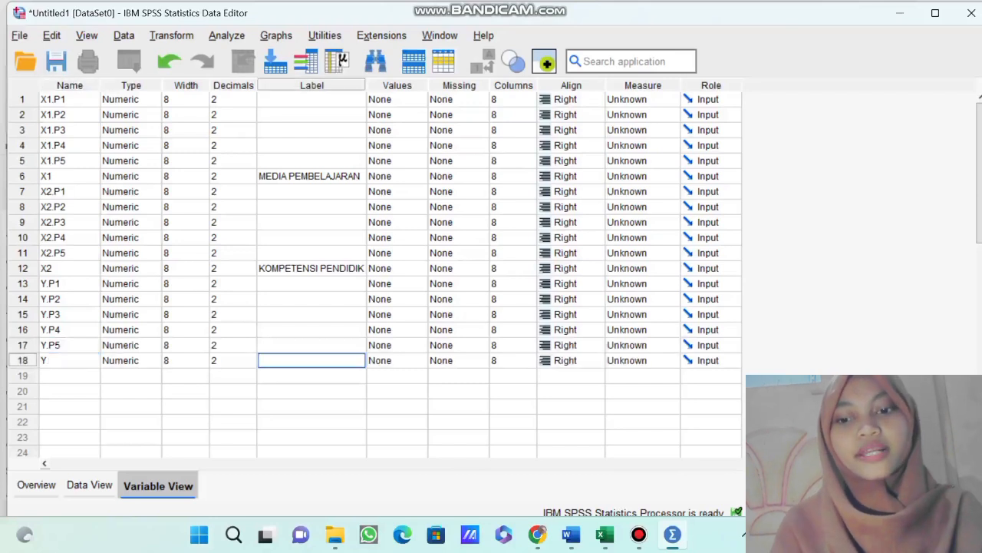
pyautogui.write('PRES')
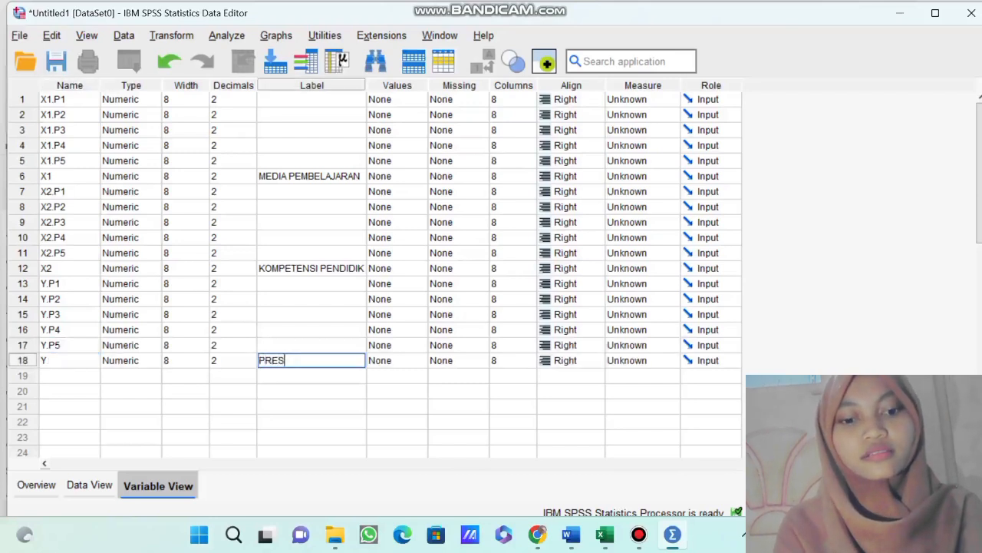
pyautogui.write('TAI')
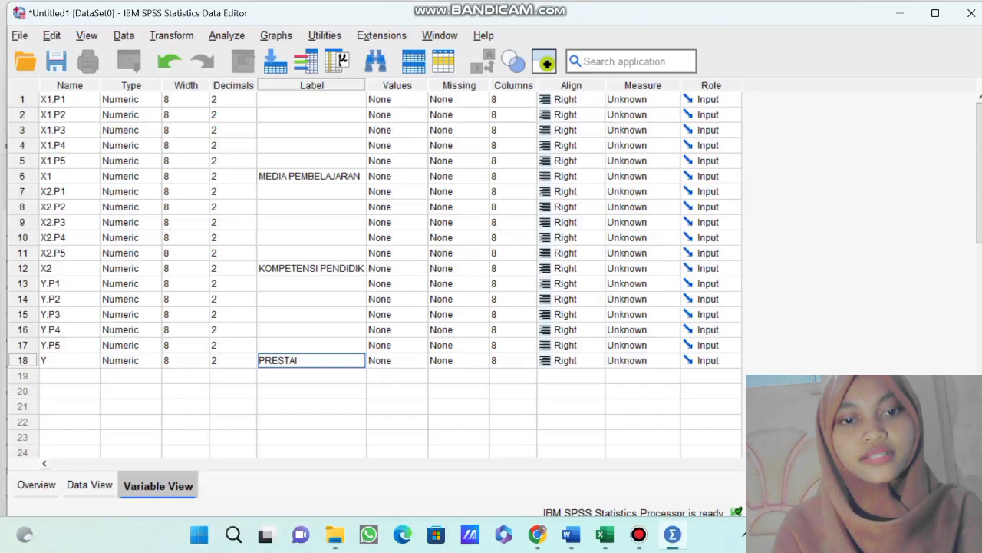
pyautogui.press('BackSpace')
pyautogui.write('S')
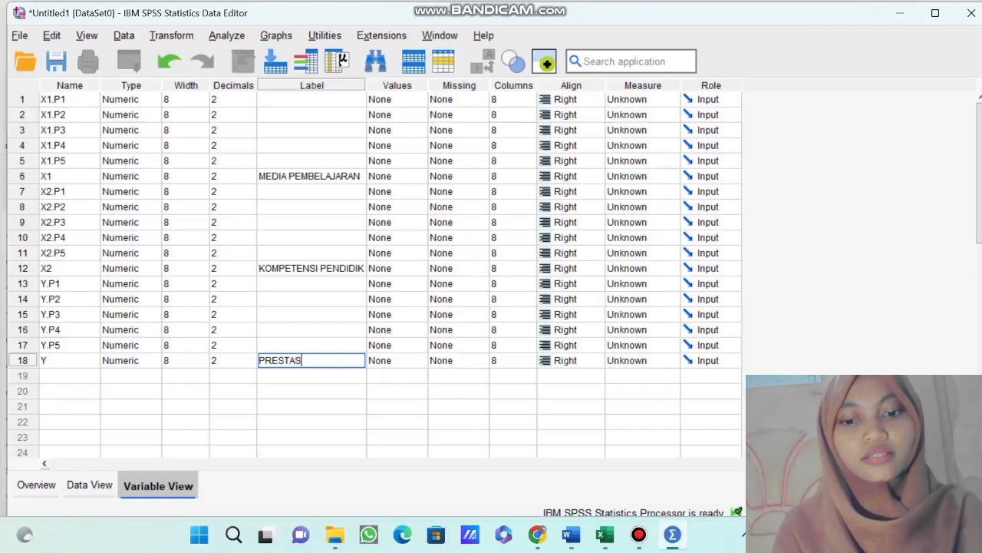
pyautogui.write('I BELAJA')
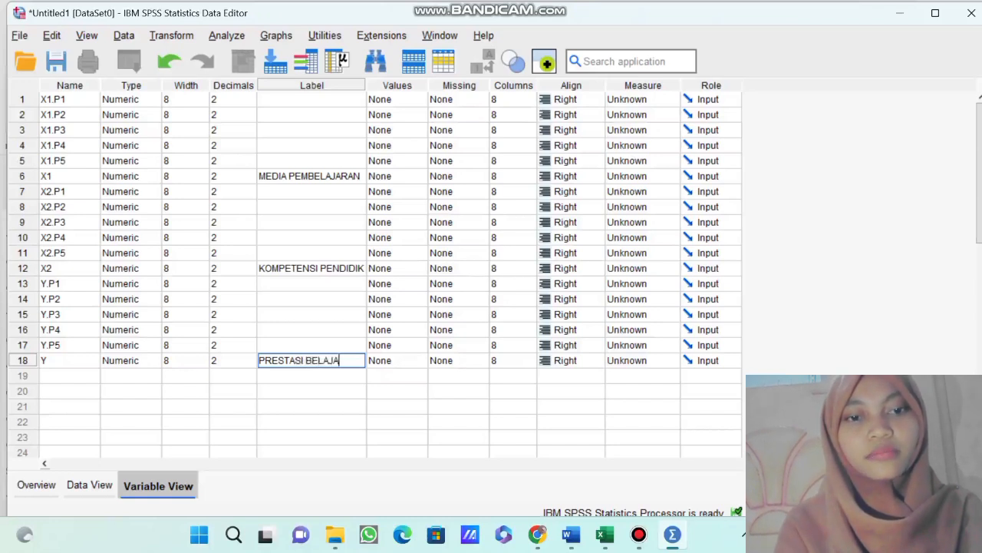
pyautogui.write('R PAI')
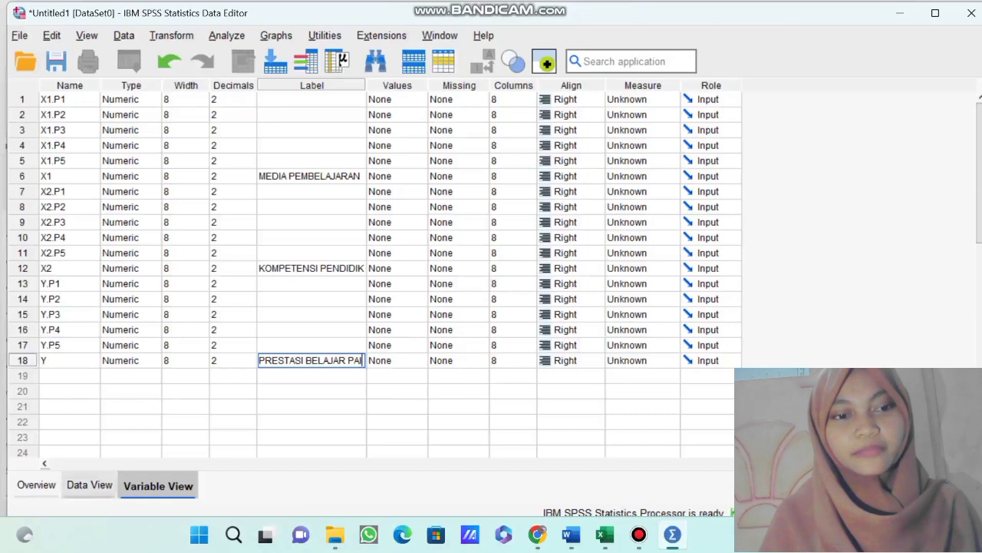
# Select the first X1.P1 data cell, and copy the X1 responses in B6:F35 of the Skala Likert Variabel workbook in Excel.
pyautogui.click(89, 484)
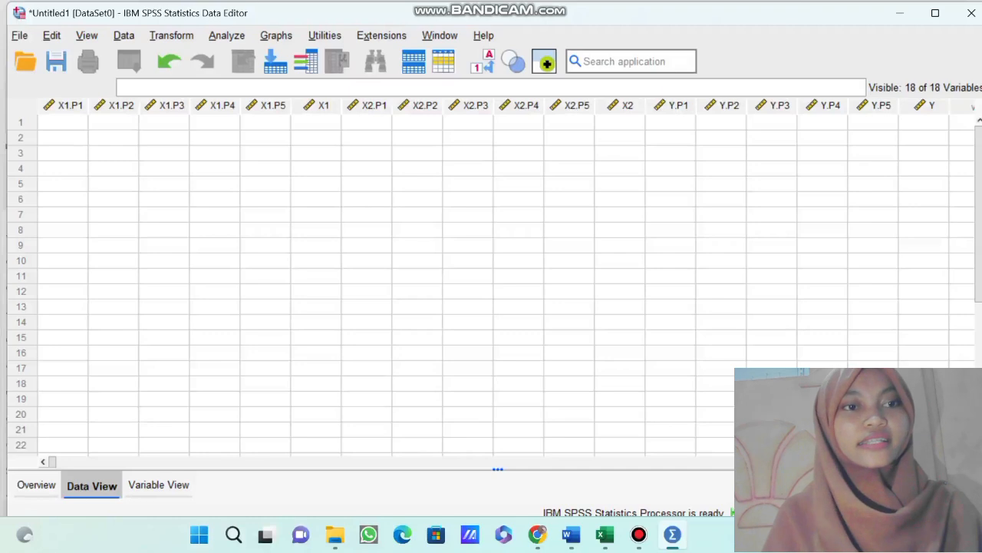
pyautogui.click(63, 123)
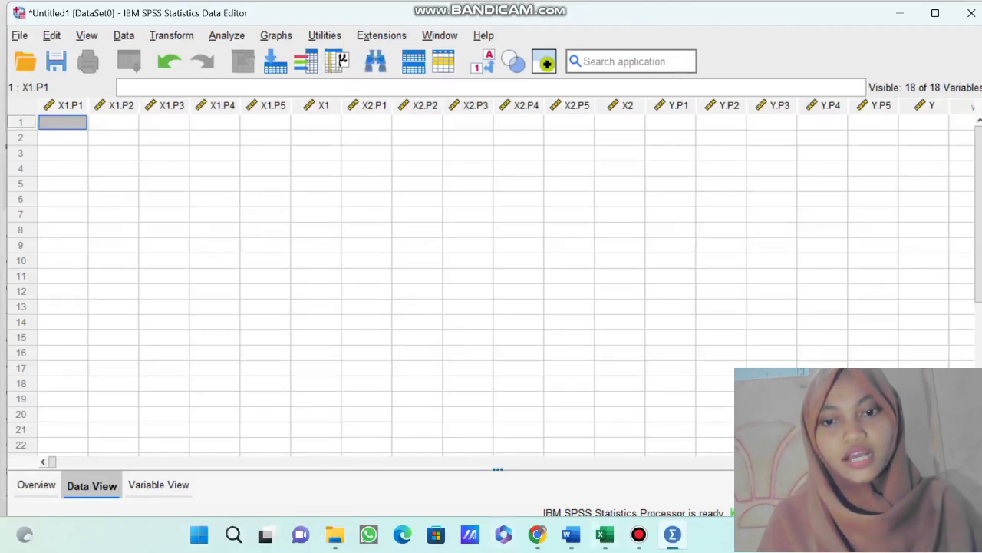
pyautogui.click(605, 534)
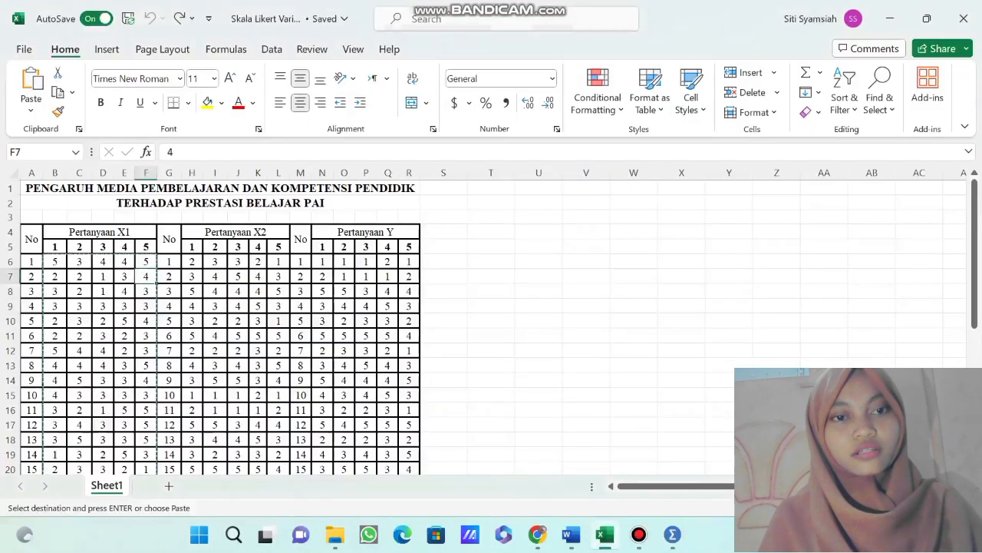
pyautogui.scroll(-2, 211, 326)
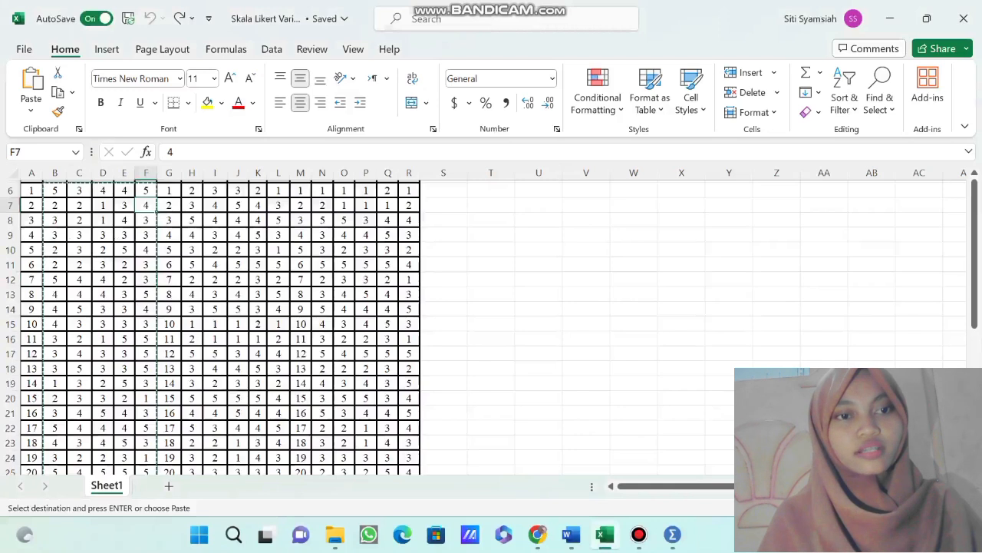
pyautogui.scroll(2, 211, 326)
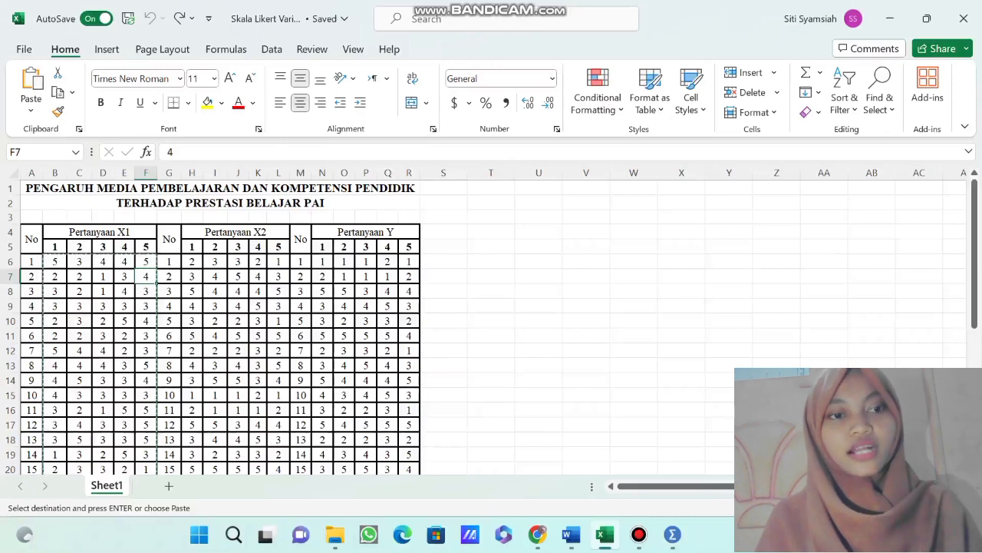
pyautogui.moveTo(54, 261); pyautogui.dragTo(153, 454)
pyautogui.scroll(-3, 192, 330)
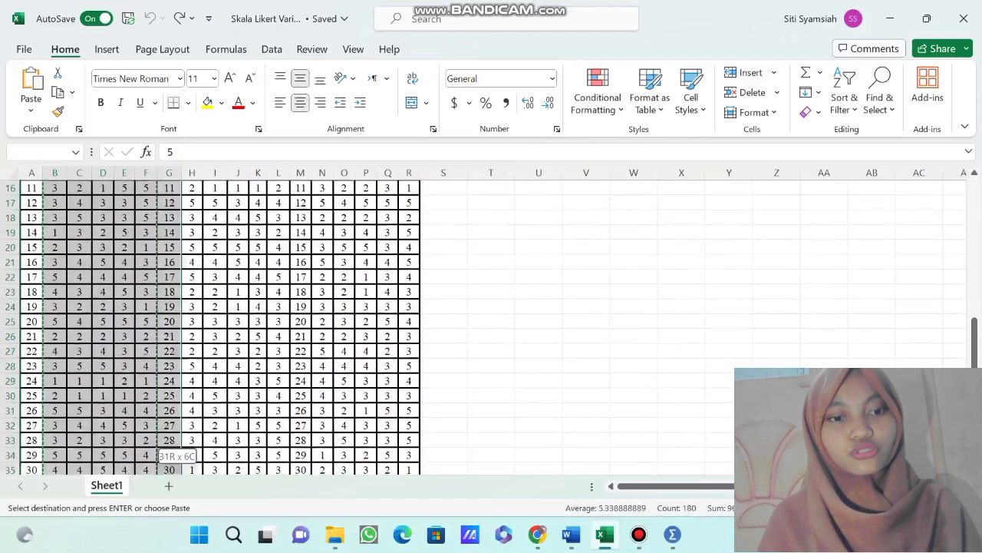
pyautogui.moveTo(153, 343); pyautogui.dragTo(154, 370)
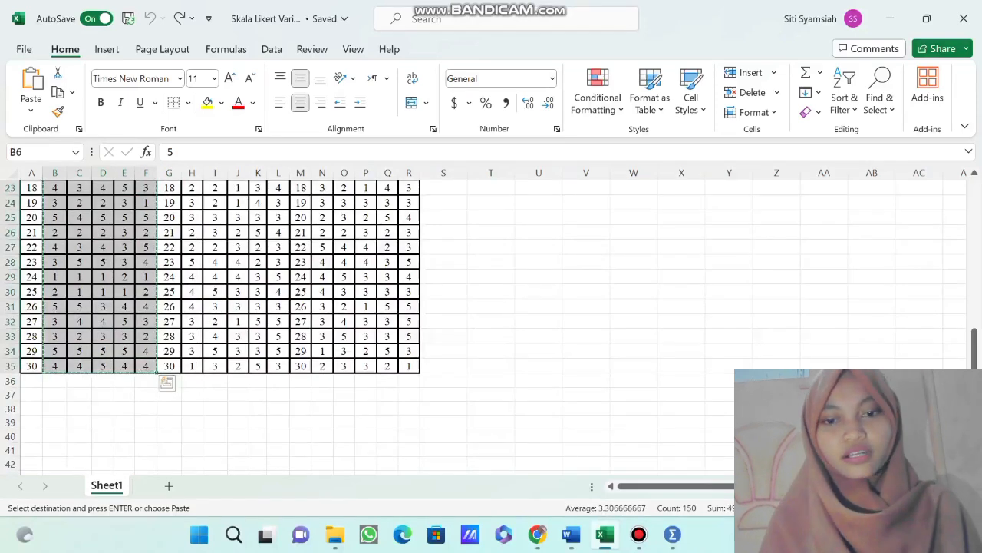
# Paste the copied X1 responses into the X1.P1 to X1.P5 columns in SPSS, starting at case 1.
pyautogui.moveTo(606, 534)
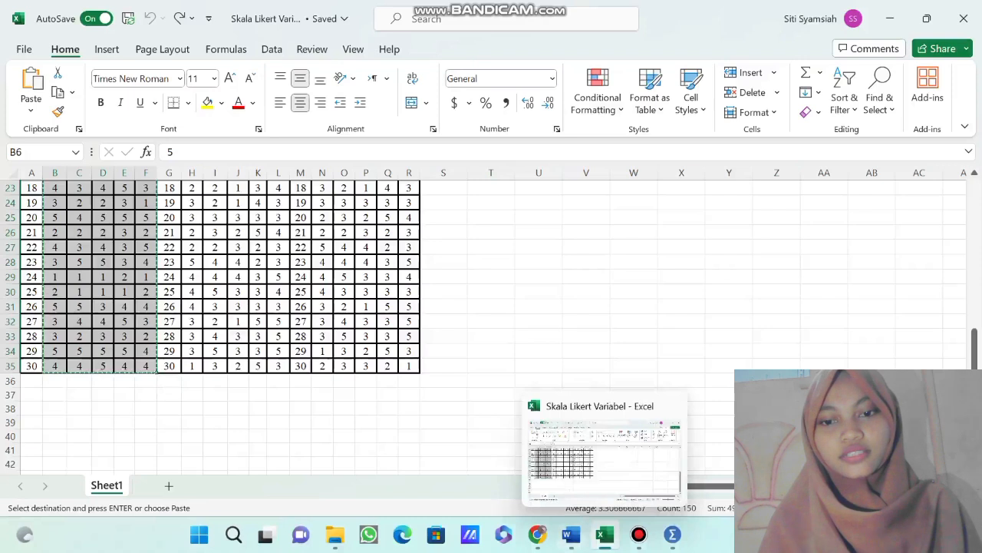
pyautogui.moveTo(673, 534)
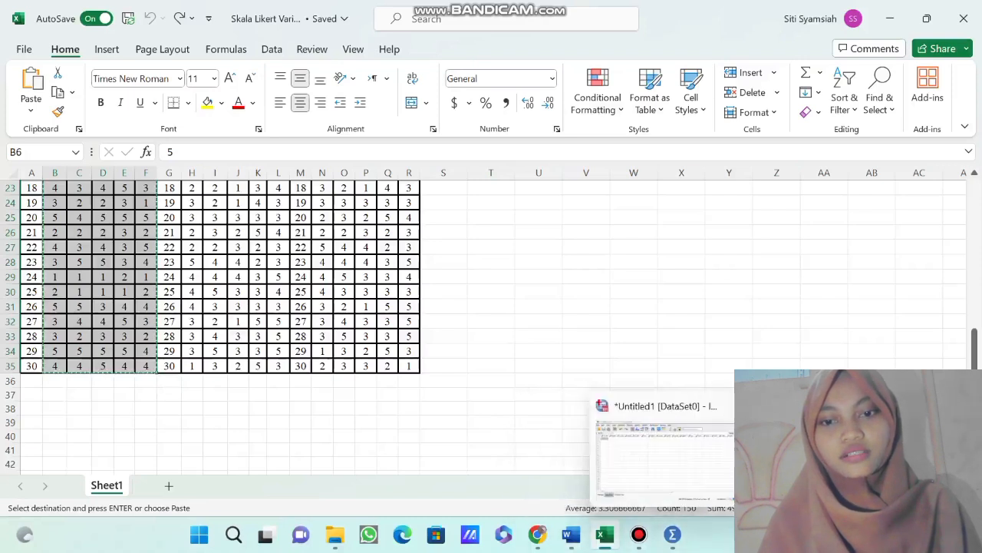
pyautogui.click(673, 534)
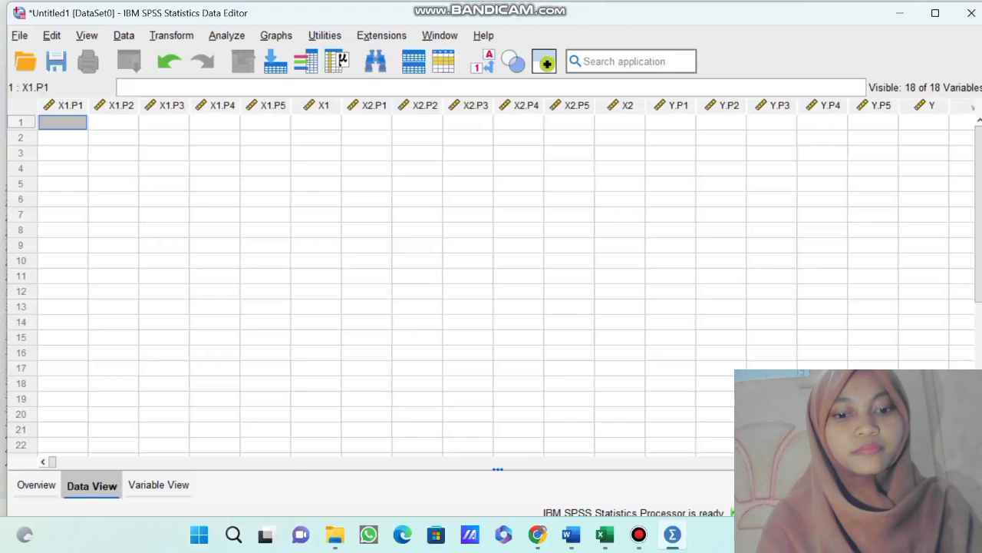
pyautogui.hotkey('ctrl', 'v')
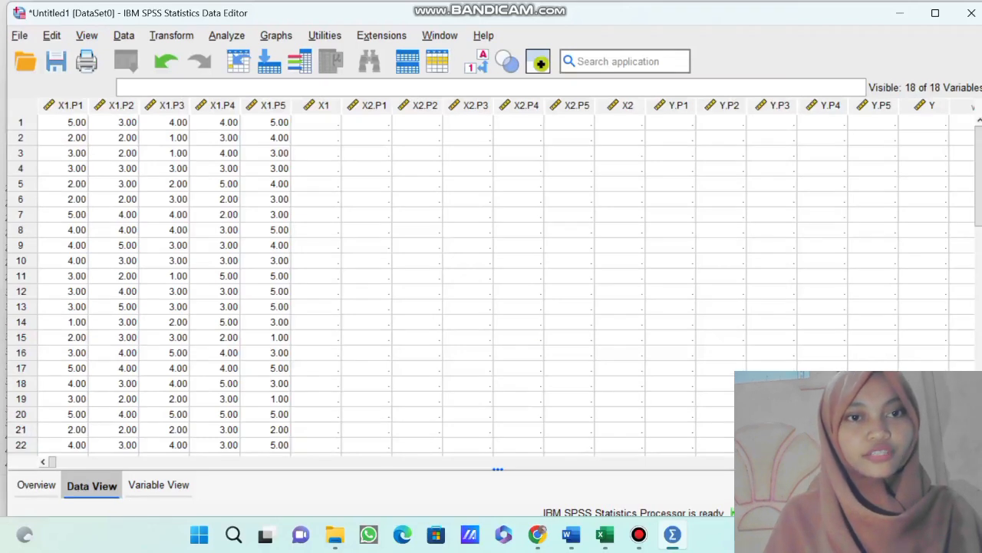
# Set up a Compute Variable transformation with X1 as the target variable.
pyautogui.click(317, 106)
pyautogui.click(315, 123)
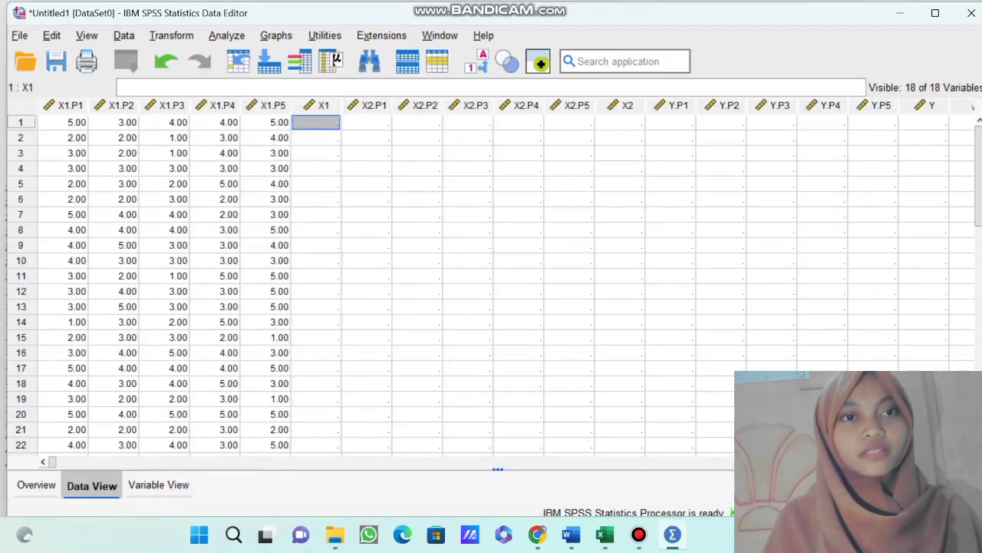
pyautogui.click(172, 35)
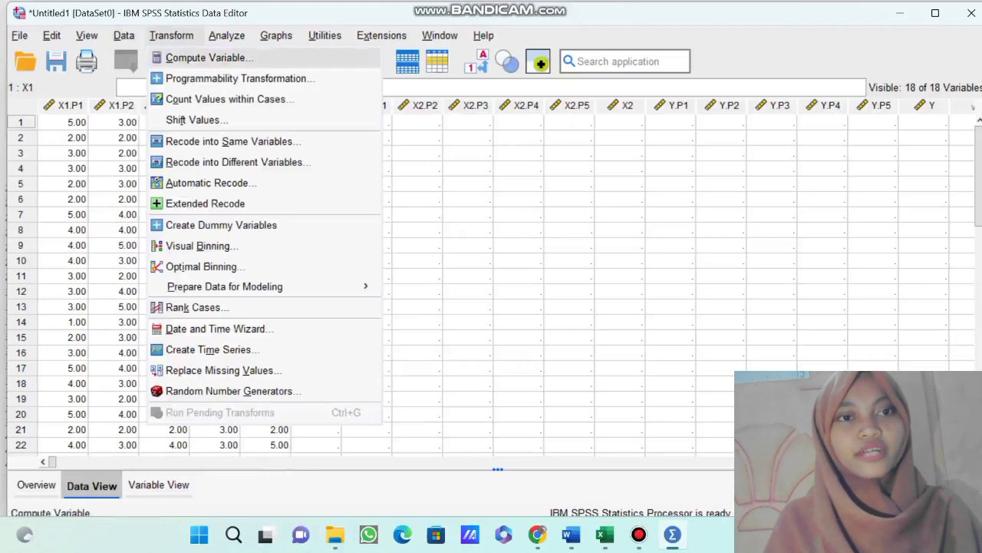
pyautogui.press('Return')
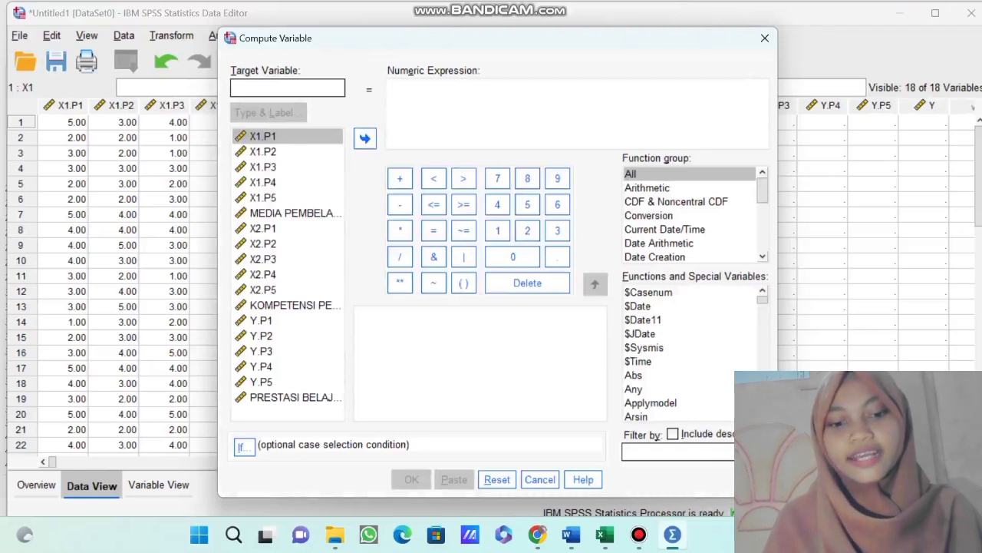
pyautogui.write('X1')
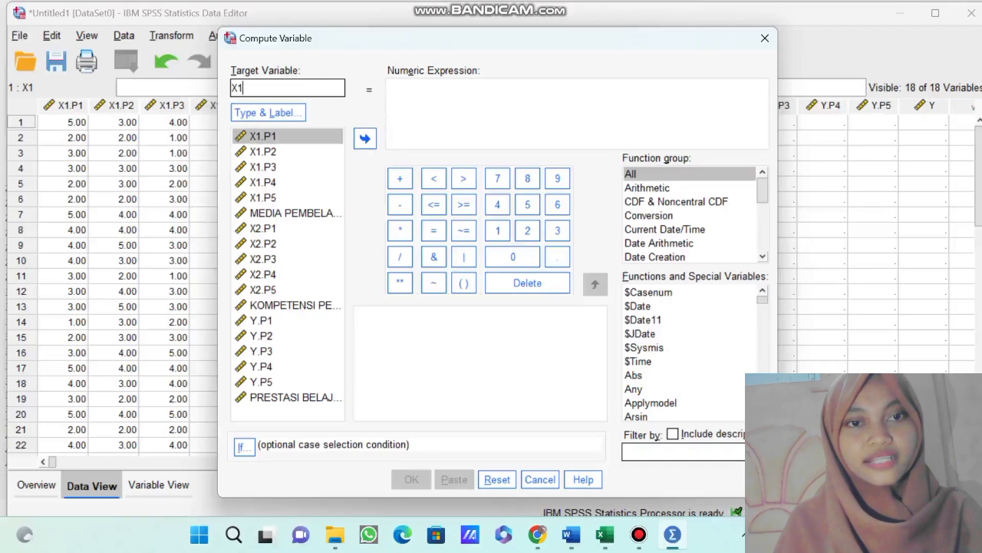
# Build the numeric expression X1.P1 + X1.P2 + X1.P3 + X1.P4 + X1.P5 for the X1 total.
pyautogui.click(263, 137)
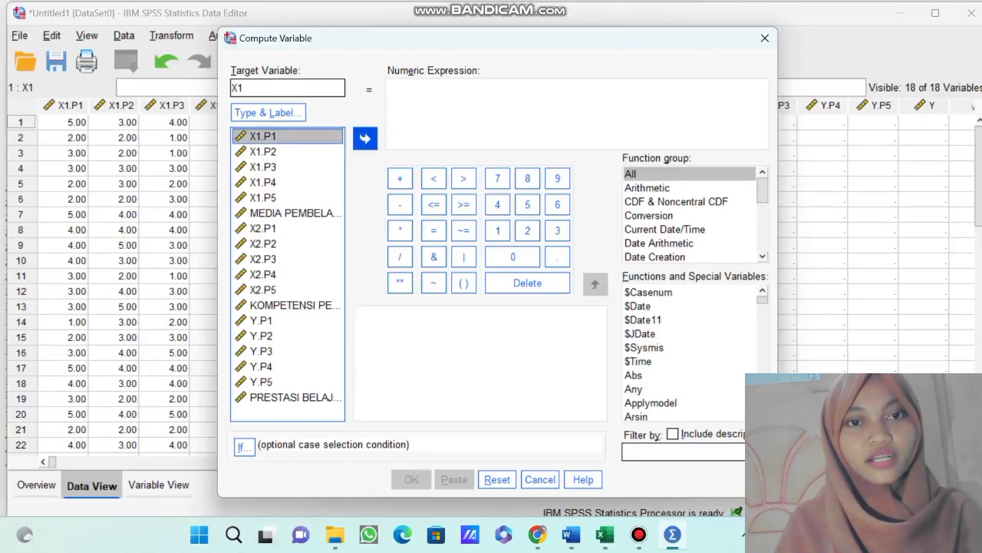
pyautogui.click(365, 138)
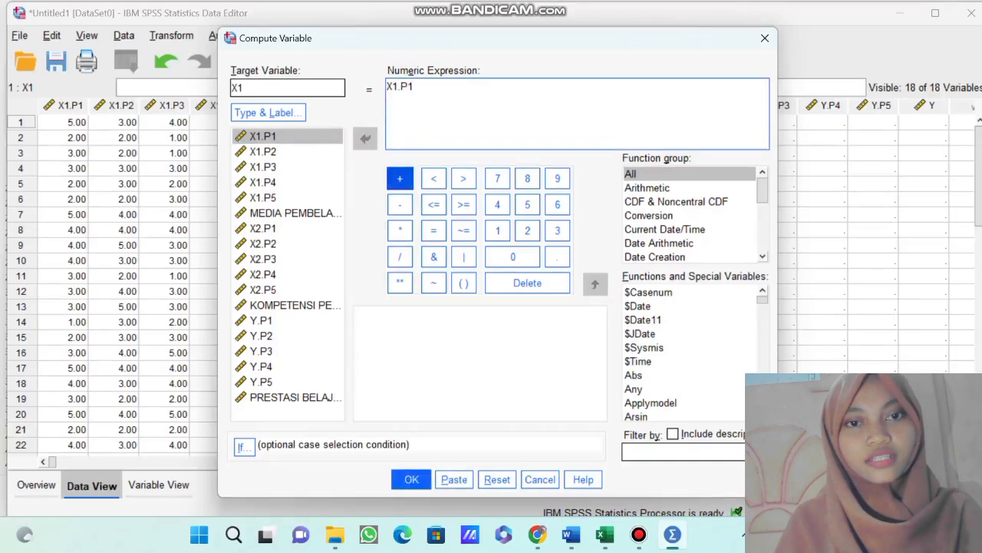
pyautogui.click(399, 178)
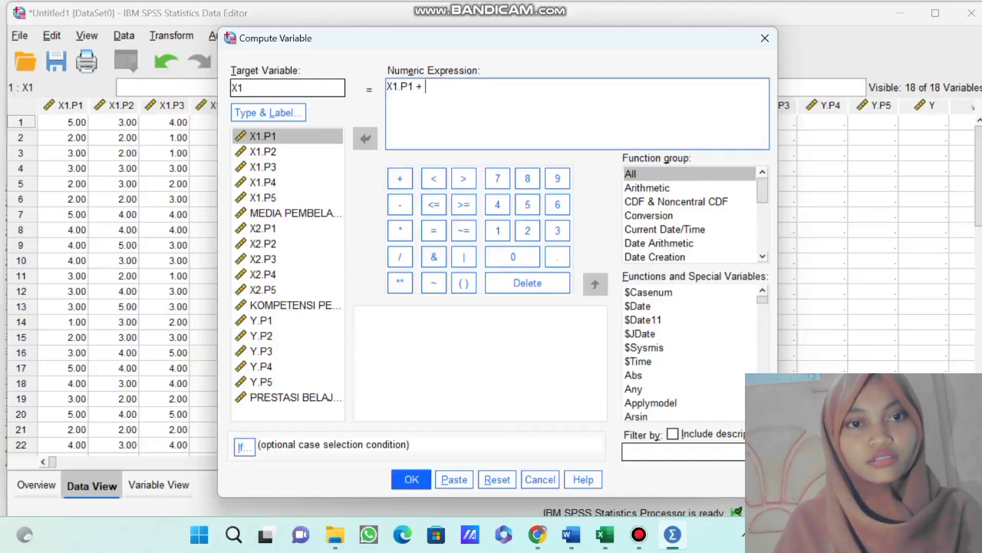
pyautogui.click(264, 152)
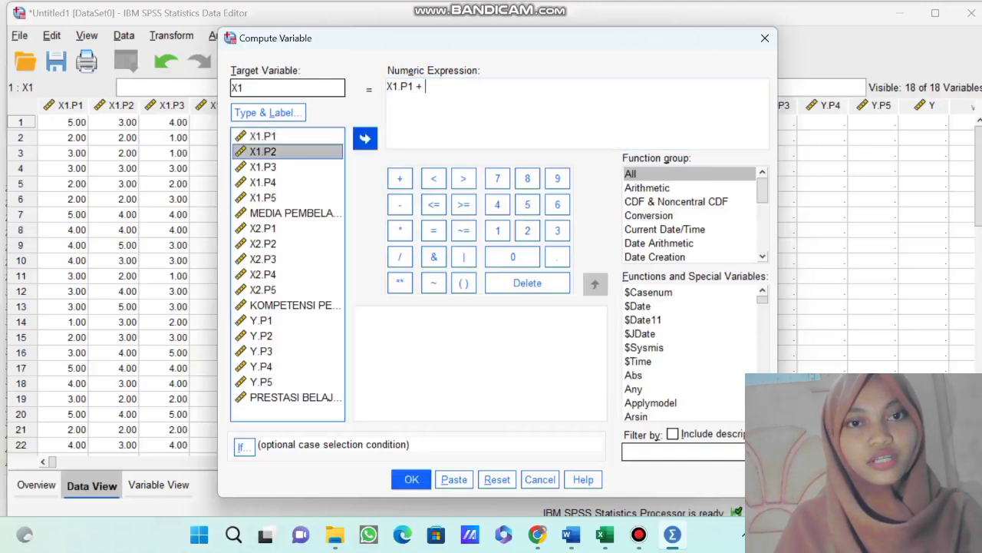
pyautogui.click(365, 138)
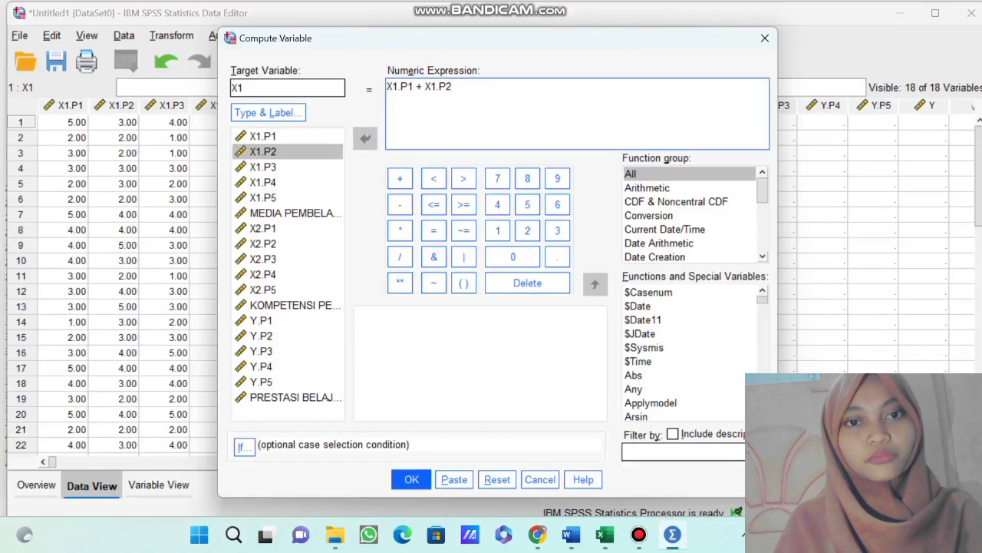
pyautogui.click(399, 178)
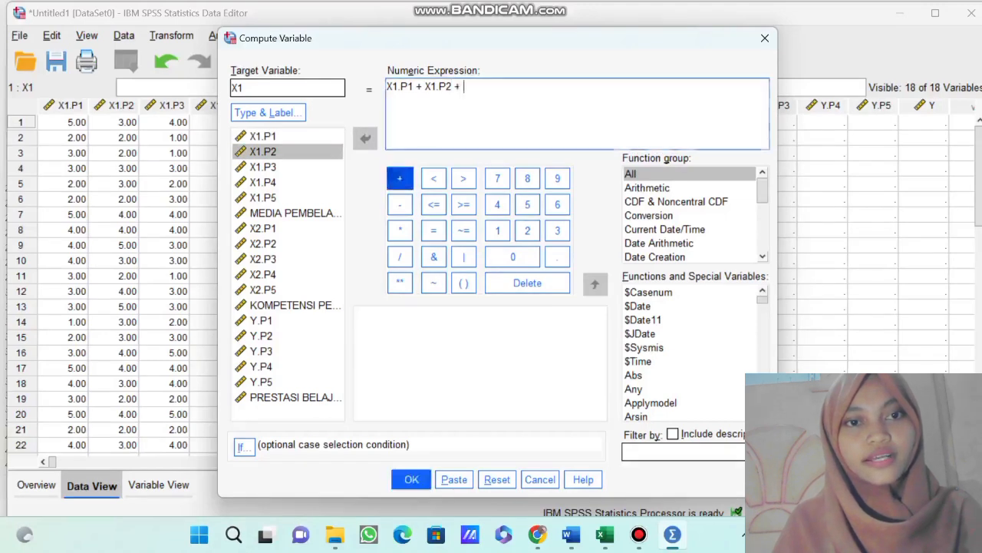
pyautogui.click(264, 167)
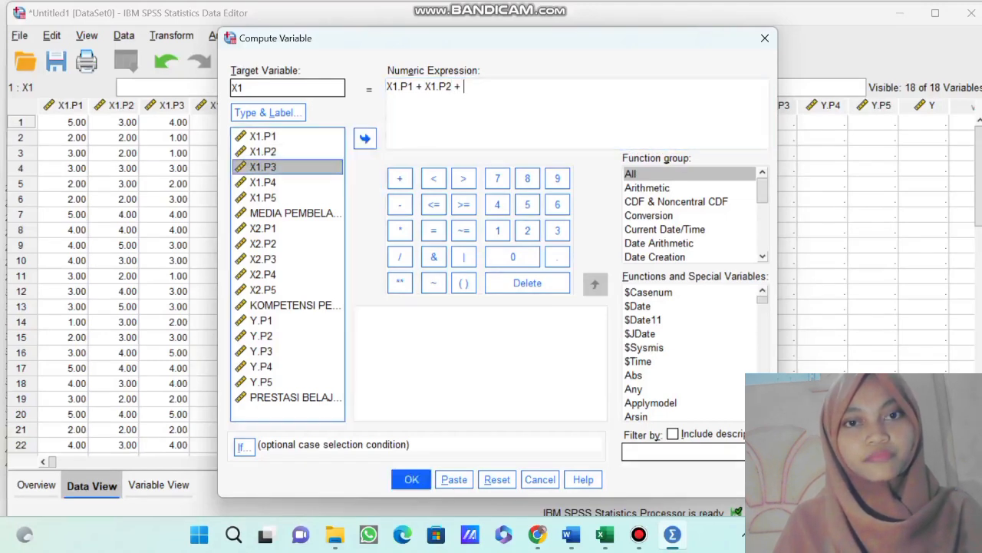
pyautogui.click(365, 138)
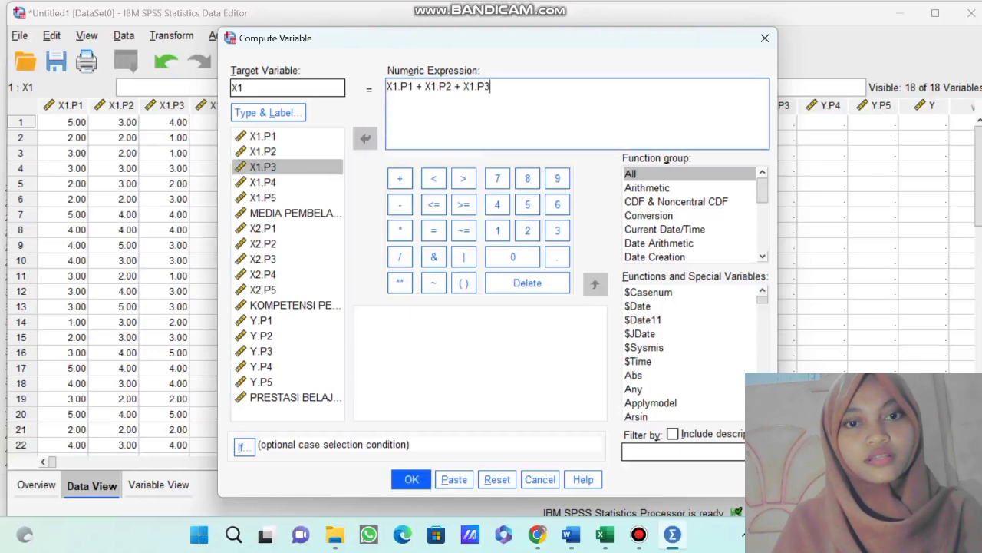
pyautogui.click(399, 178)
pyautogui.click(264, 182)
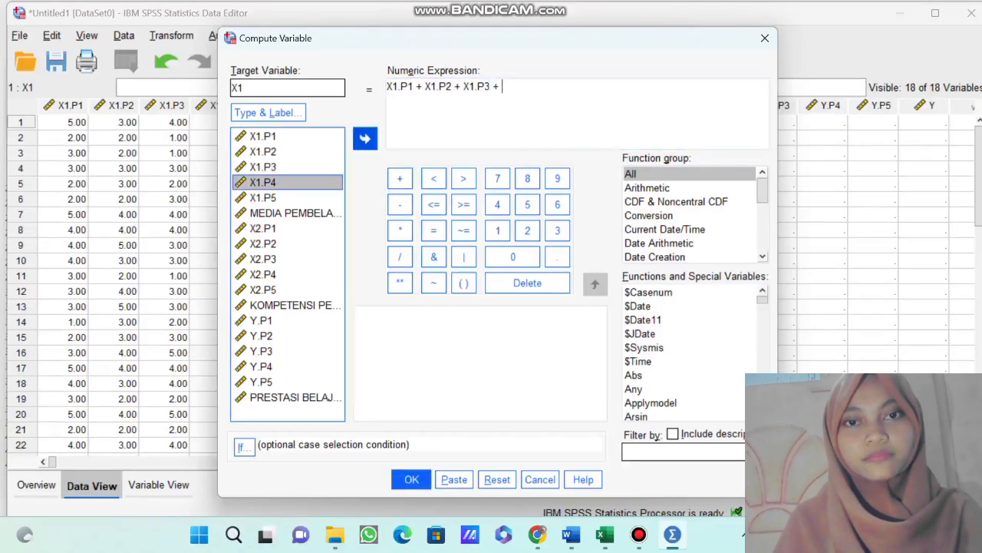
pyautogui.click(365, 138)
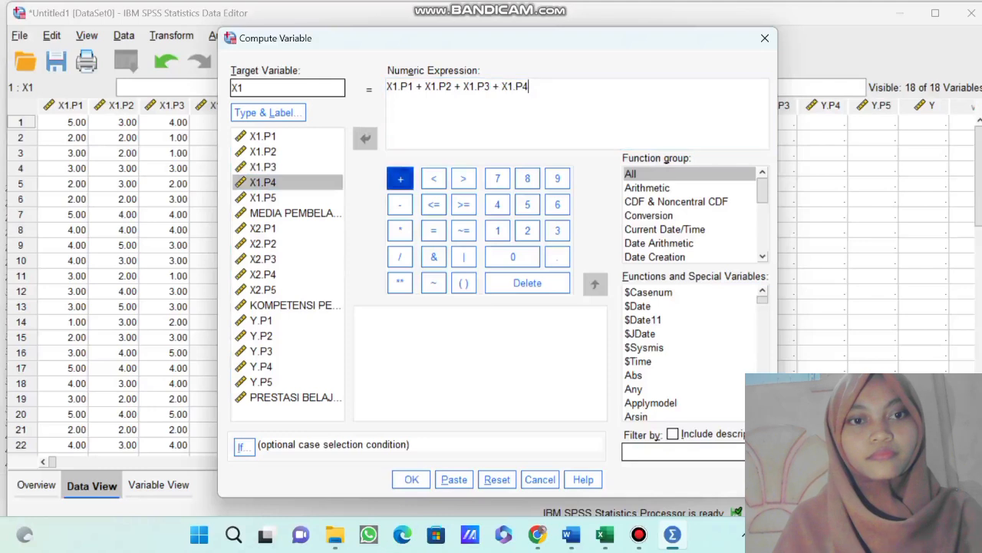
pyautogui.click(400, 179)
pyautogui.click(263, 197)
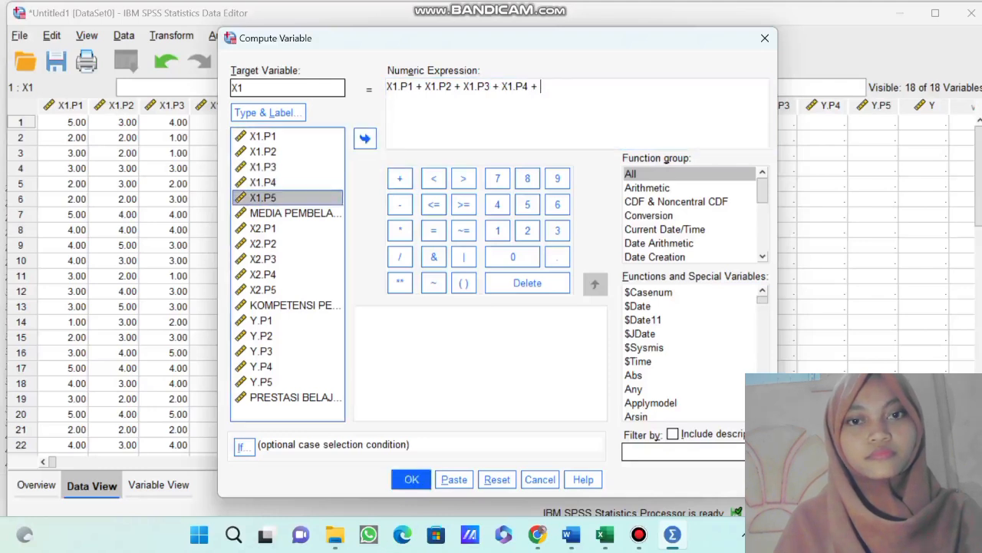
pyautogui.click(365, 138)
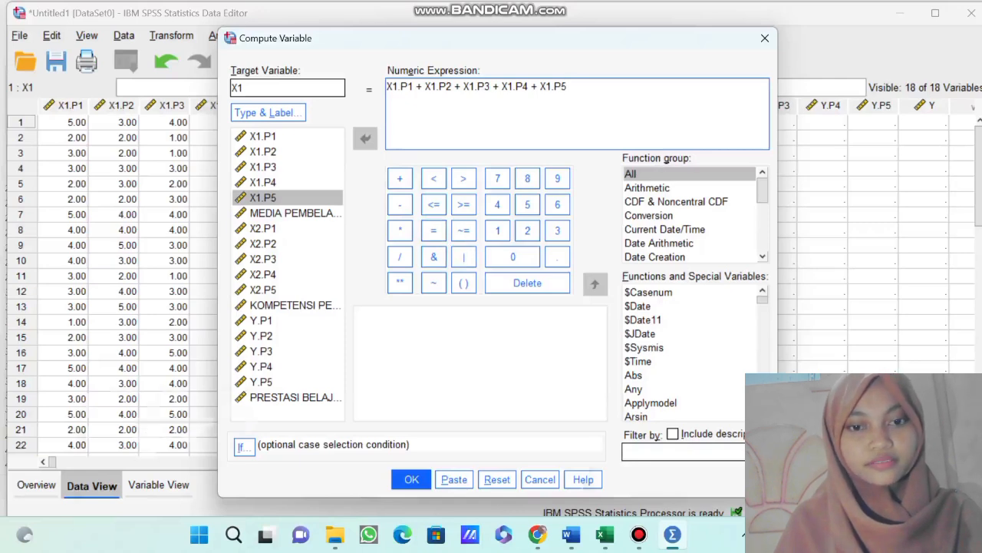
# Run the computation and accept overwriting the existing X1 variable with the item totals.
pyautogui.moveTo(335, 534)
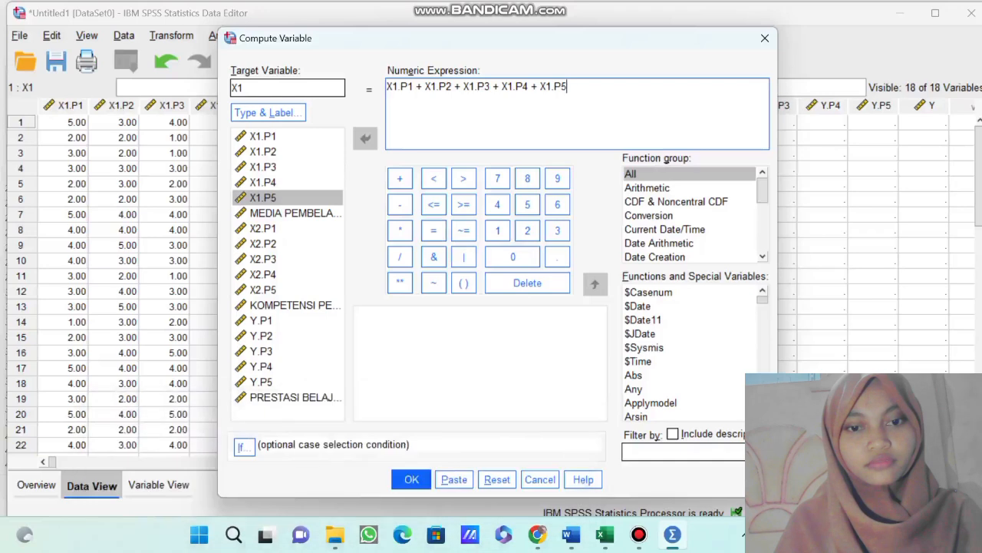
pyautogui.click(411, 479)
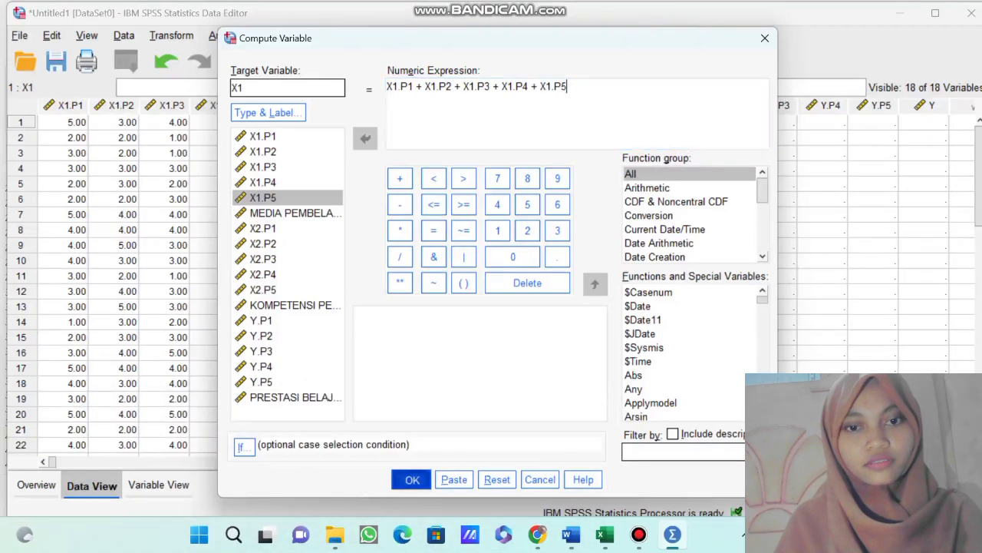
pyautogui.click(476, 291)
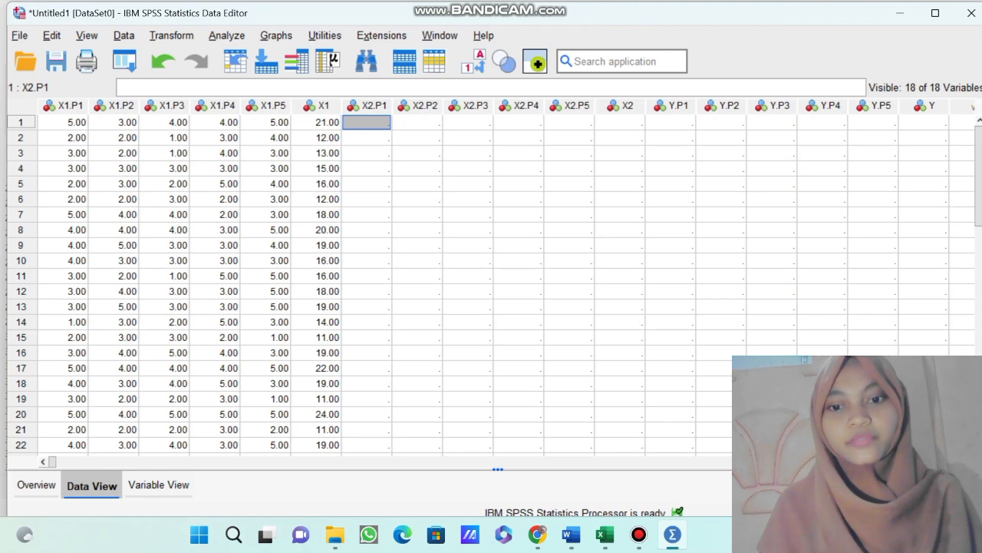
# Copy the X2 responses in H6:L35 of the Excel sheet into the SPSS columns X2.P1 to X2.P5, starting at case 1.
pyautogui.click(606, 534)
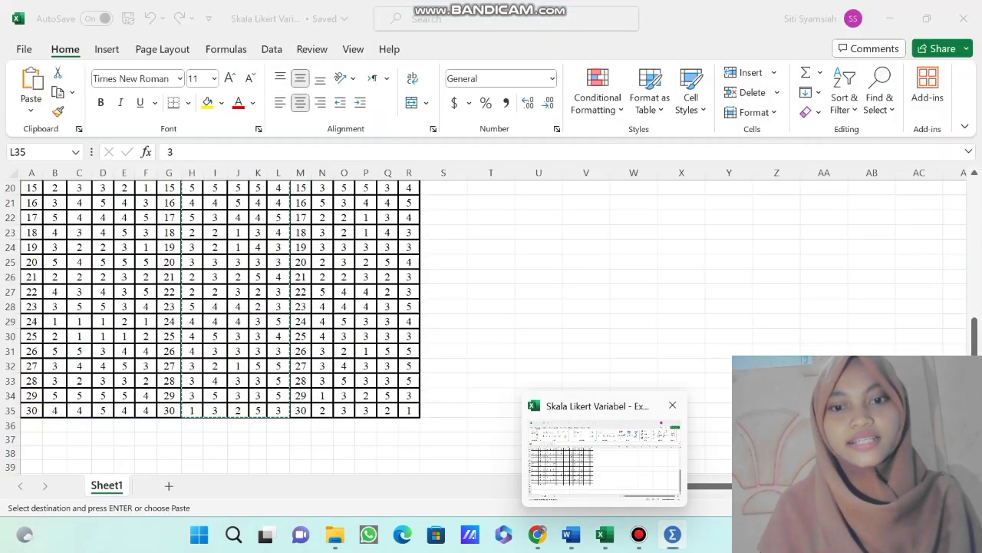
pyautogui.scroll(7, 307, 330)
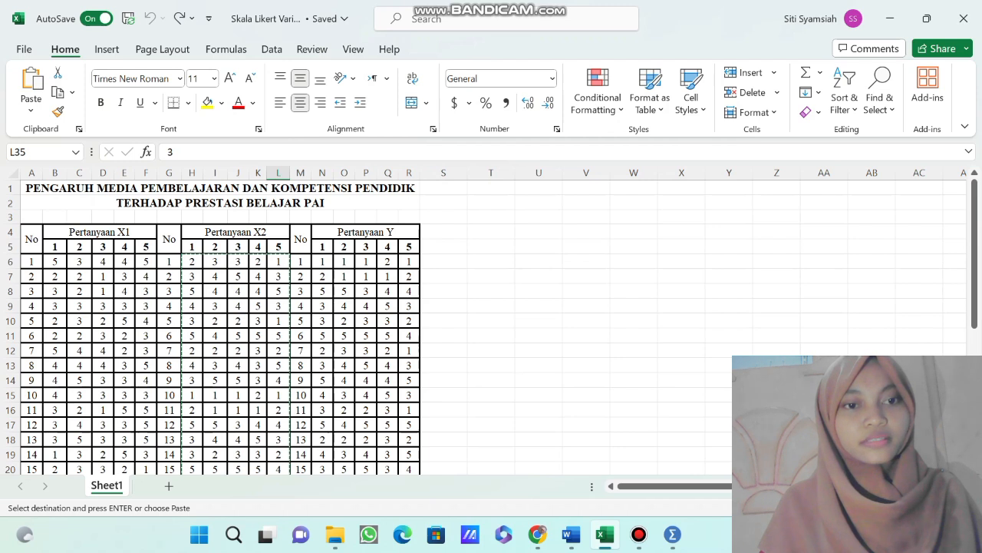
pyautogui.click(191, 262)
pyautogui.moveTo(192, 262); pyautogui.dragTo(278, 439)
pyautogui.hotkey('ctrl', 'v')
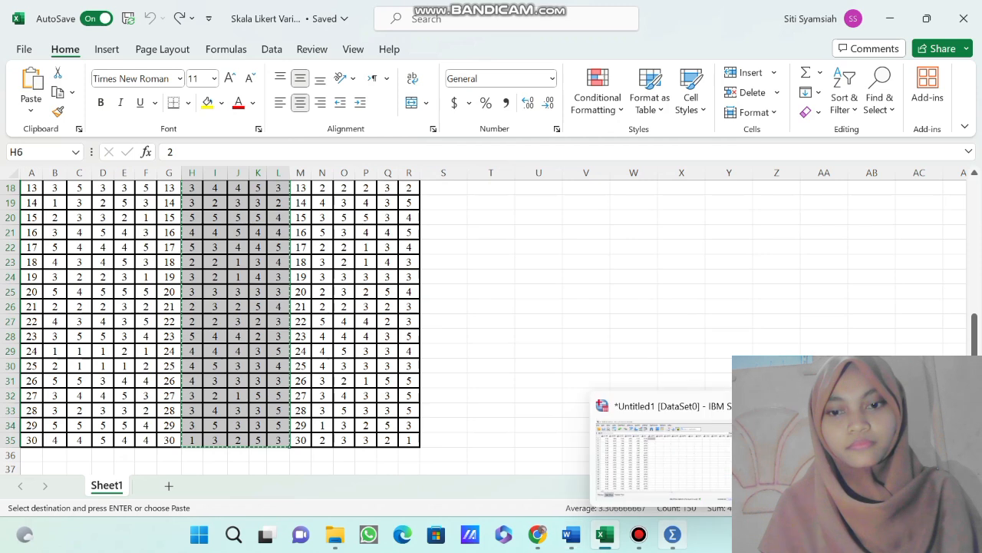
pyautogui.click(673, 534)
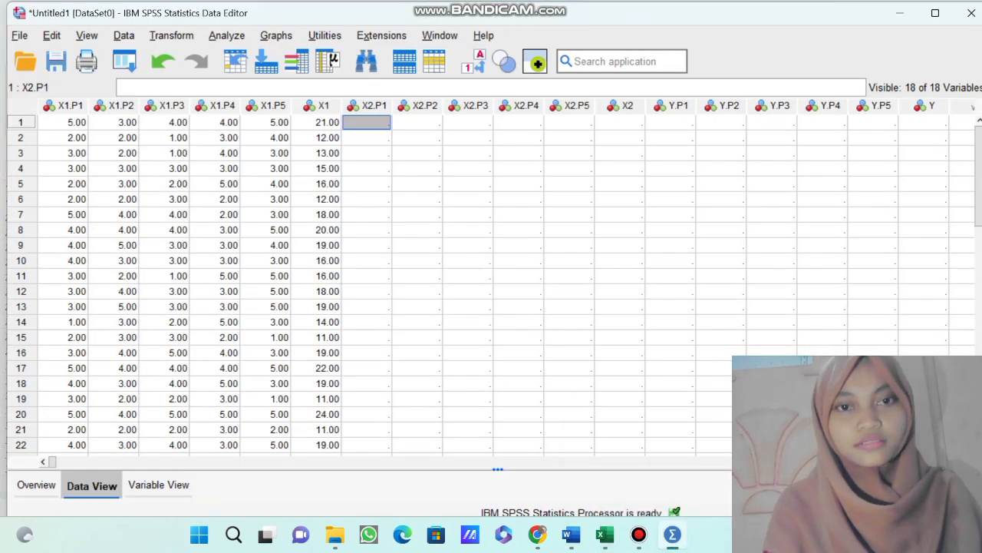
pyautogui.hotkey('ctrl', 'v')
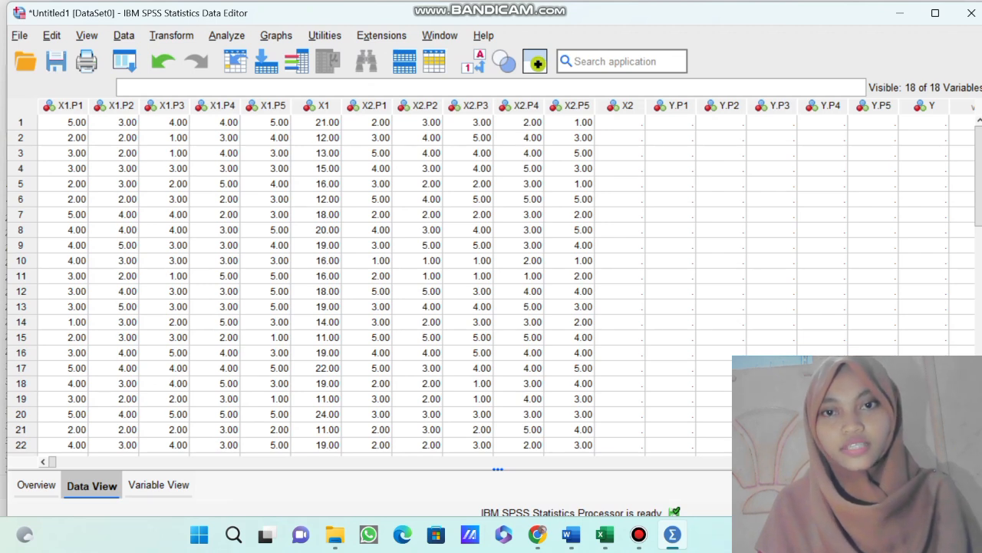
# Set up a Compute Variable transformation with X2 as the target variable.
pyautogui.click(620, 122)
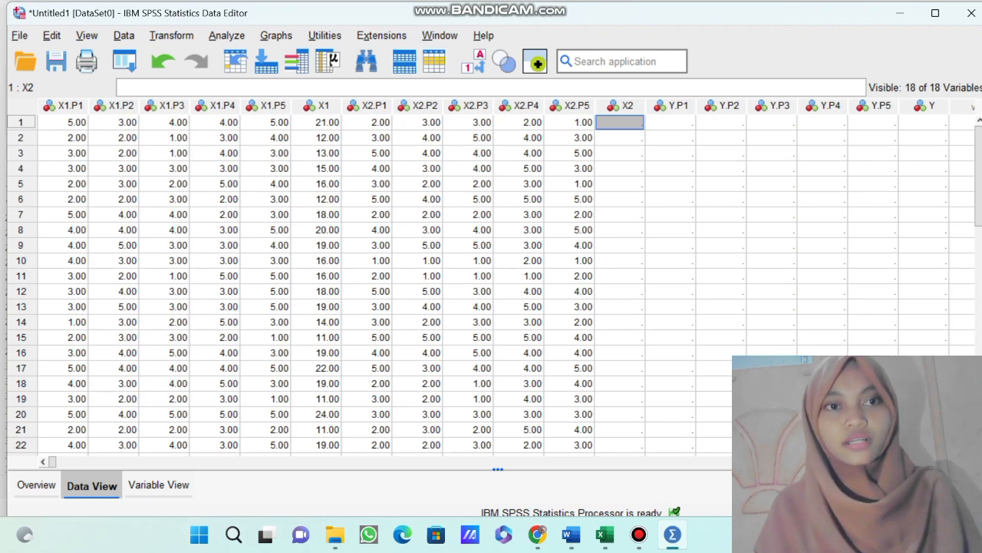
pyautogui.click(171, 35)
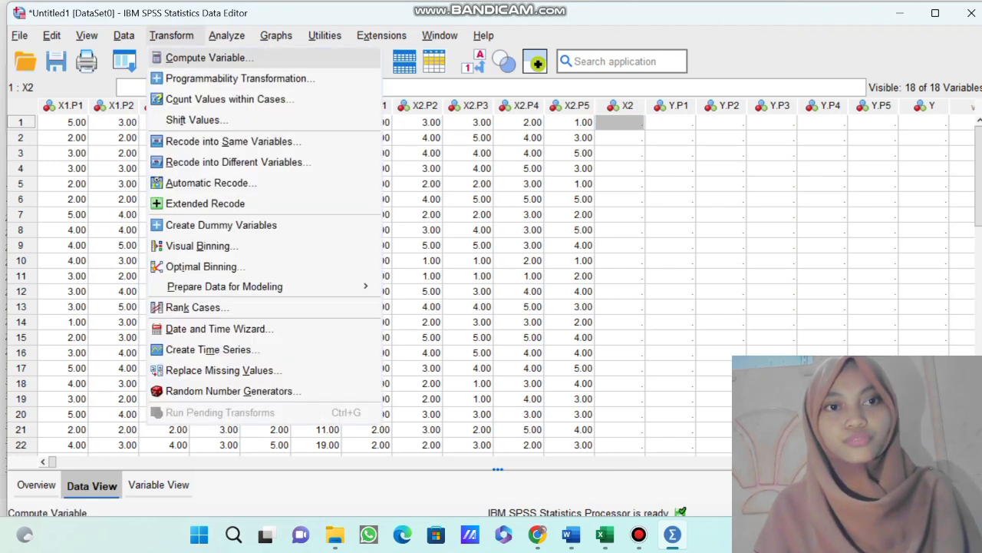
pyautogui.click(203, 58)
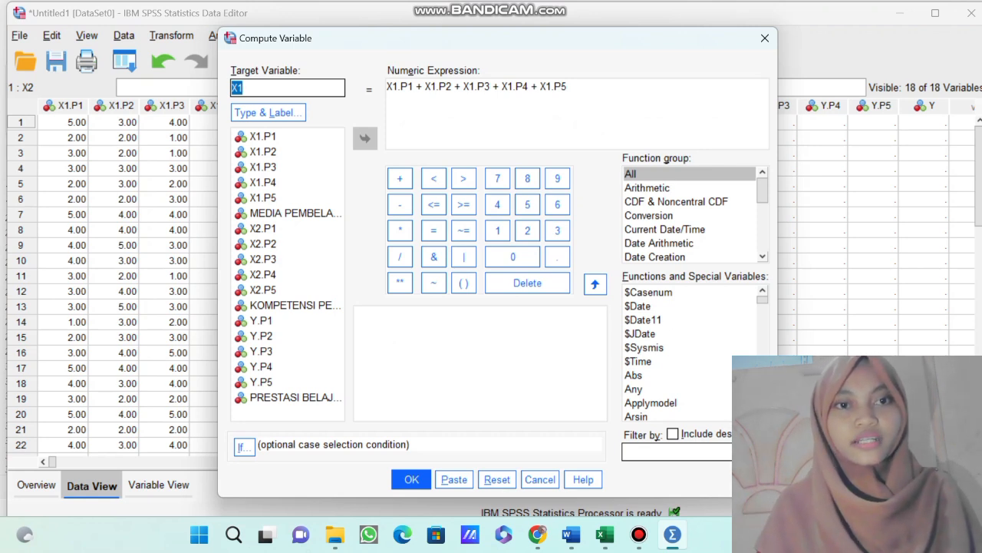
pyautogui.press('BackSpace')
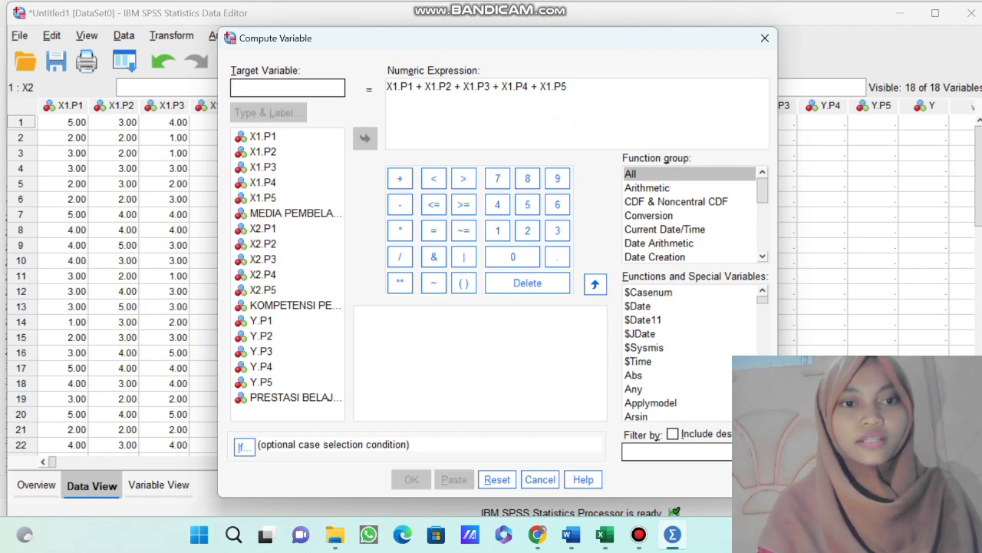
pyautogui.write('X2')
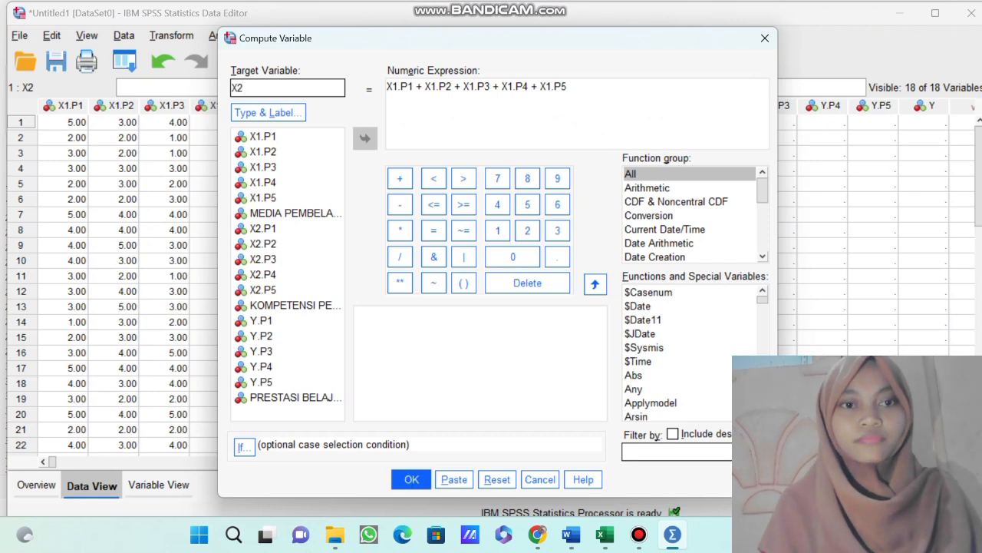
pyautogui.click(399, 178)
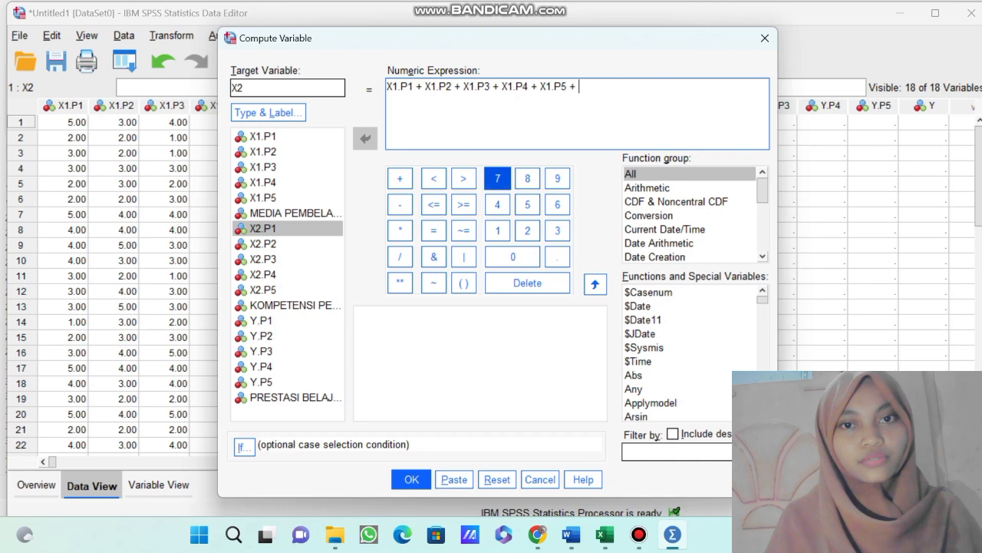
pyautogui.press('BackSpace')
pyautogui.press('BackSpace')
pyautogui.press('BackSpace')
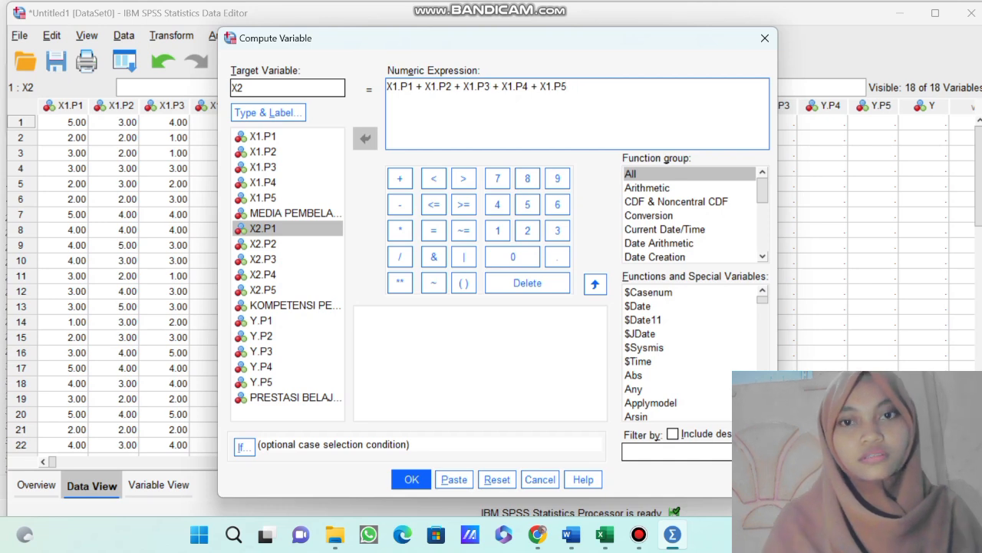
# Append X2.P1 + X2.P2 + X2.P3 + X2.P4 + X2.P5 to the end of the existing numeric expression.
pyautogui.click(263, 229)
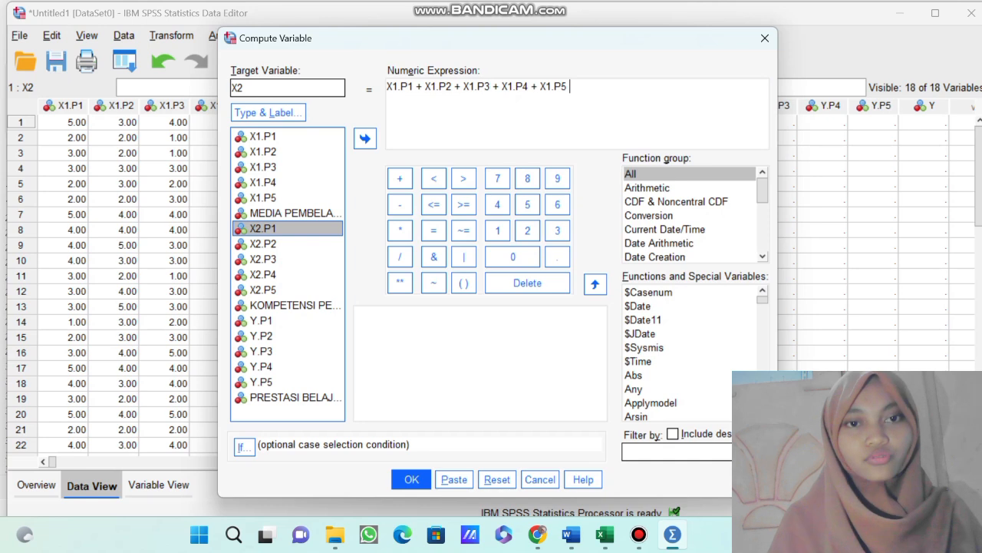
pyautogui.click(365, 138)
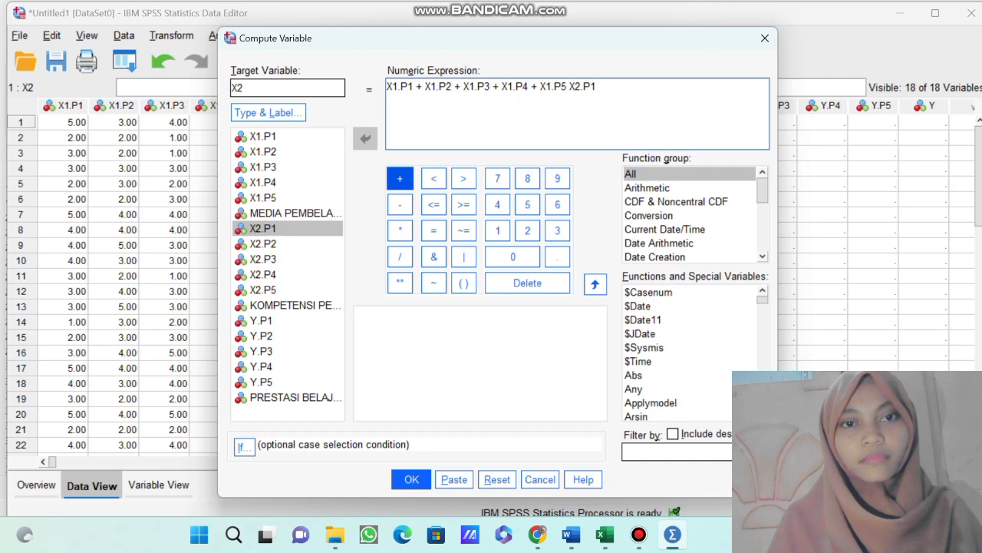
pyautogui.click(399, 178)
pyautogui.click(263, 244)
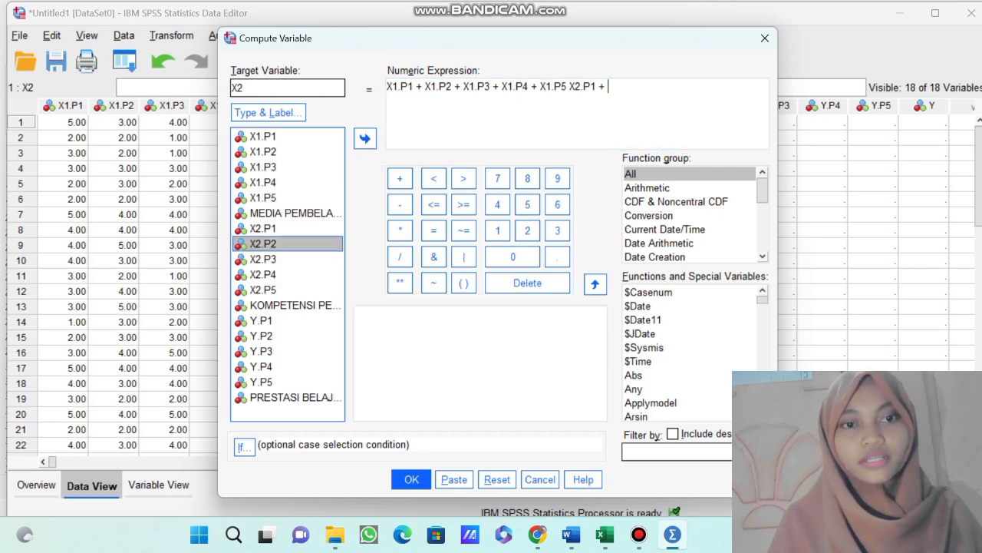
pyautogui.click(365, 139)
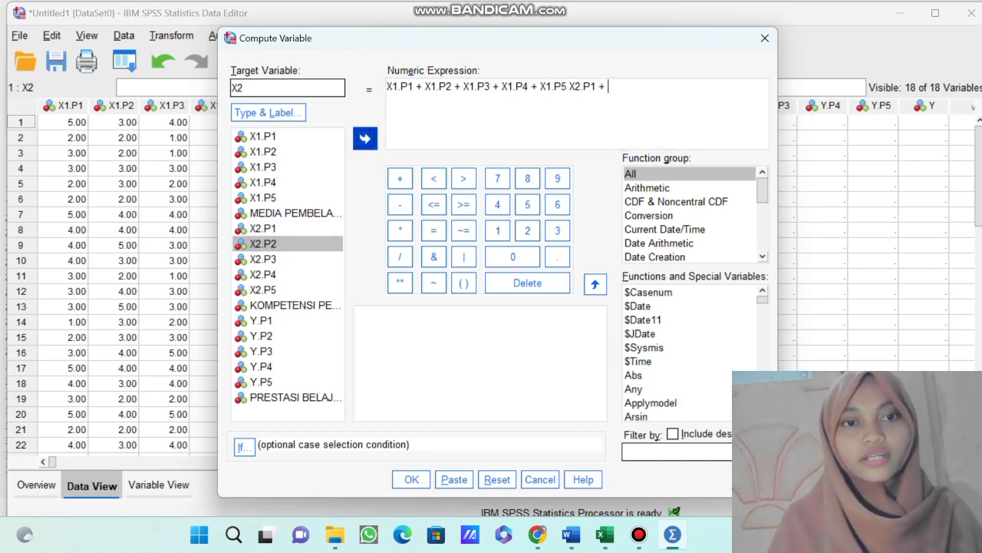
pyautogui.click(399, 178)
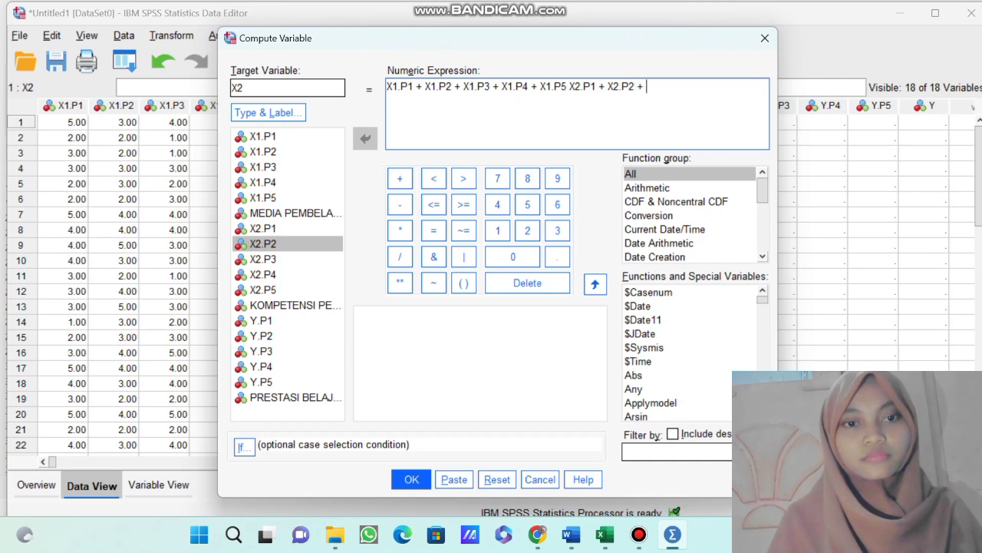
pyautogui.doubleClick(263, 260)
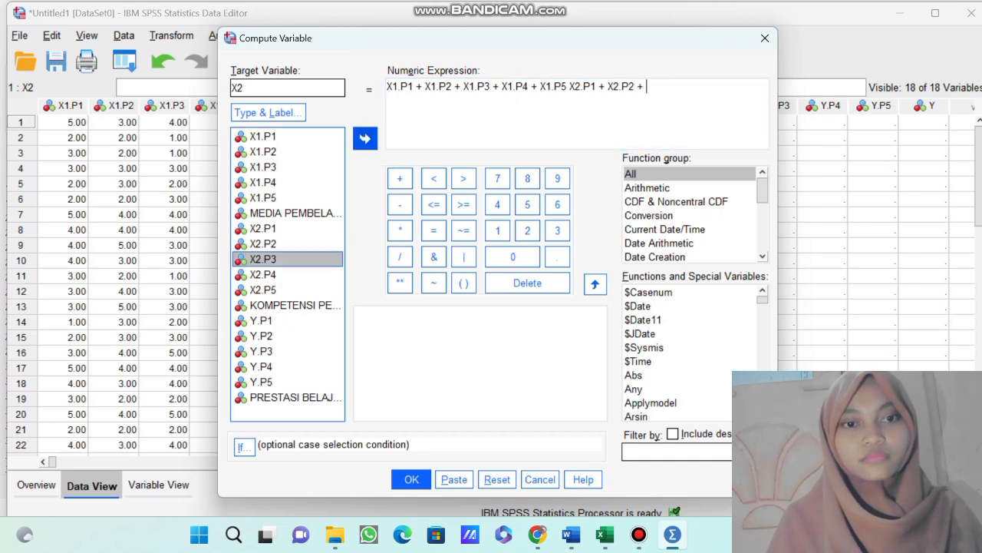
pyautogui.click(399, 178)
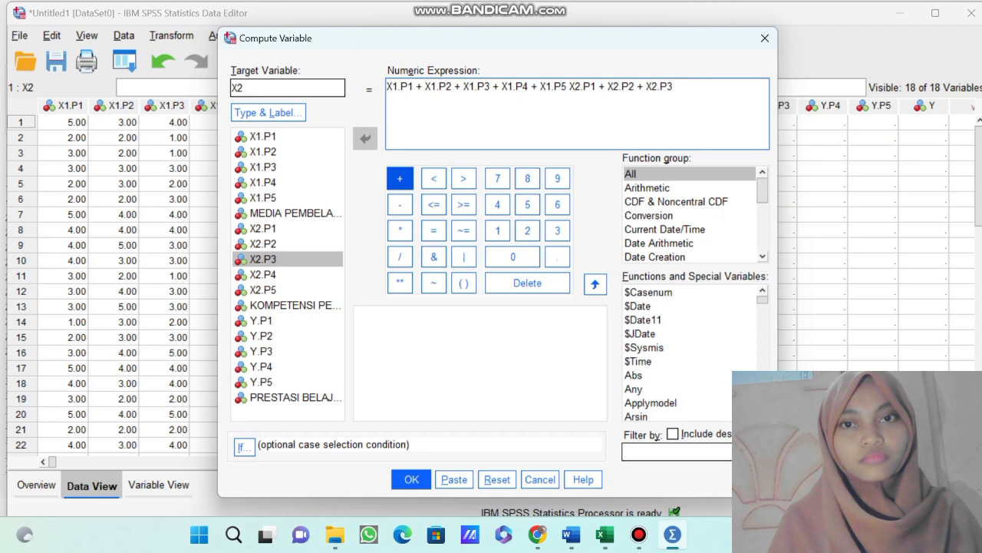
pyautogui.click(263, 275)
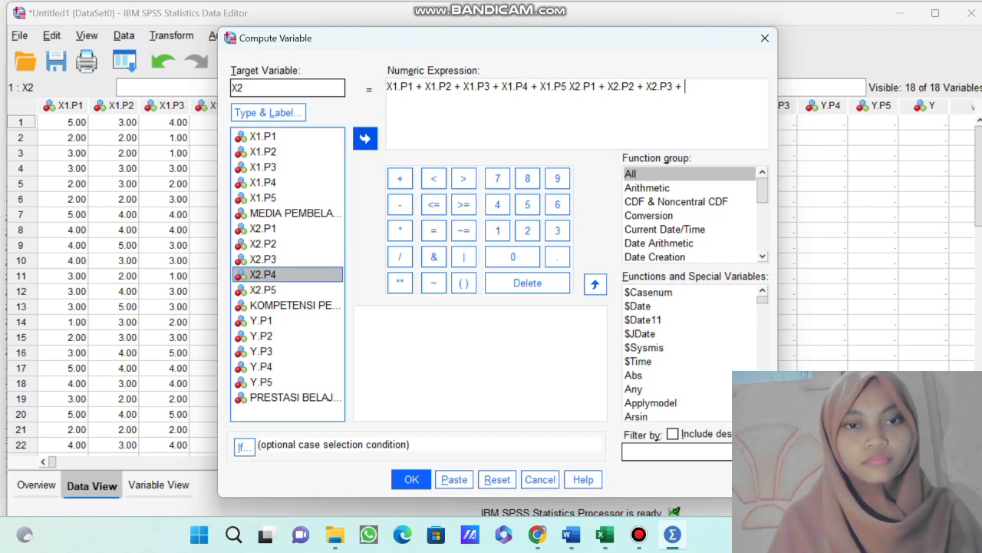
pyautogui.click(365, 138)
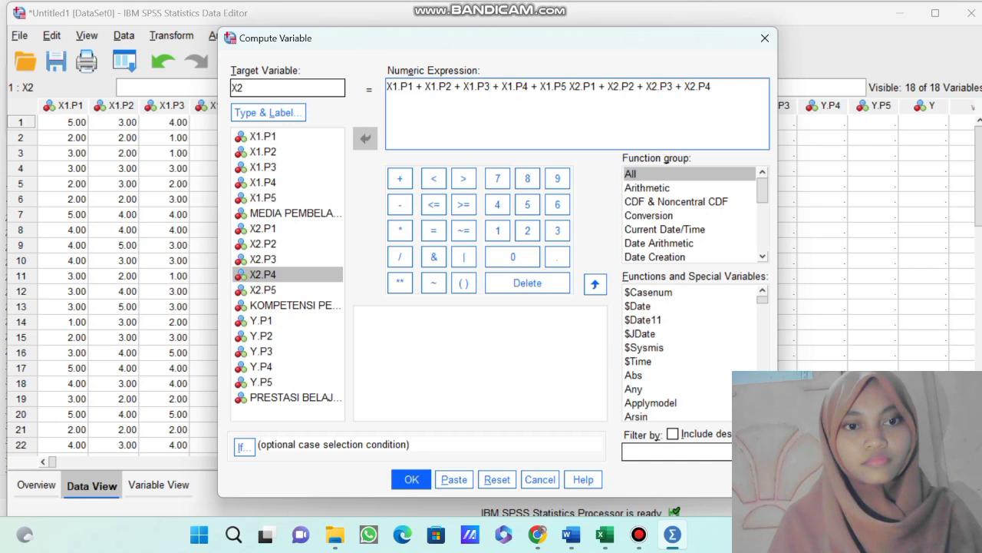
pyautogui.click(399, 178)
pyautogui.click(263, 290)
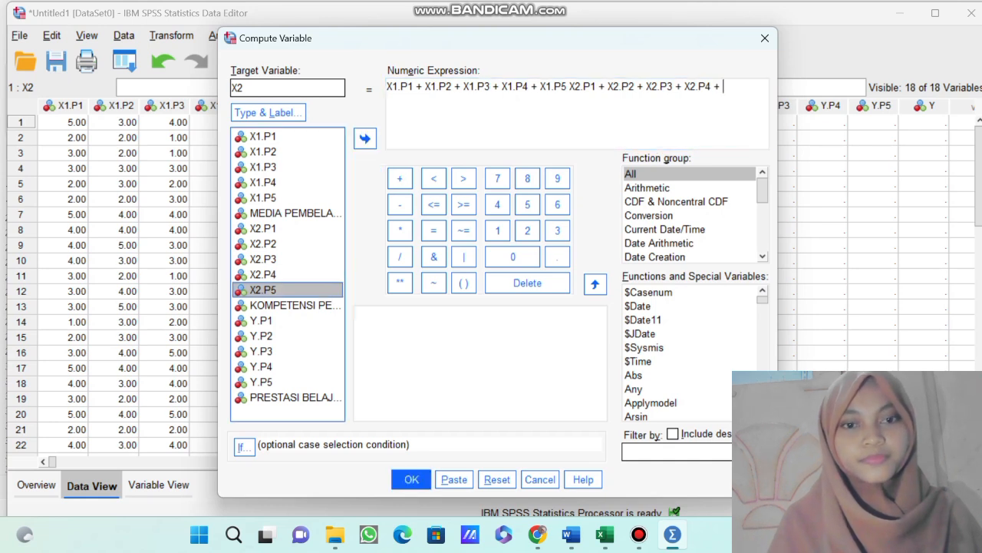
pyautogui.click(365, 139)
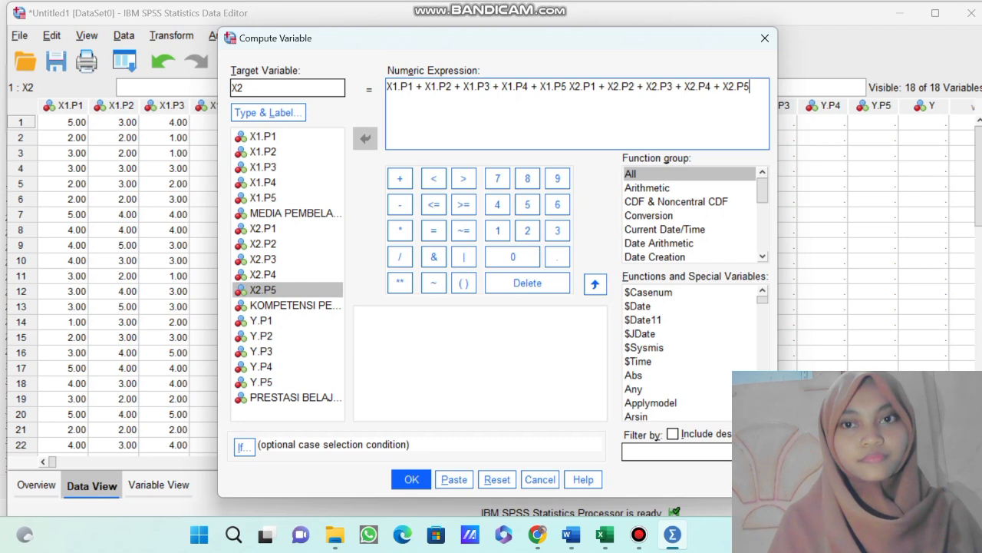
# Insert a plus sign between X1.P5 and X2.P1, and run the computation, accepting the overwrite of the existing X2 variable.
pyautogui.click(569, 86)
pyautogui.click(399, 178)
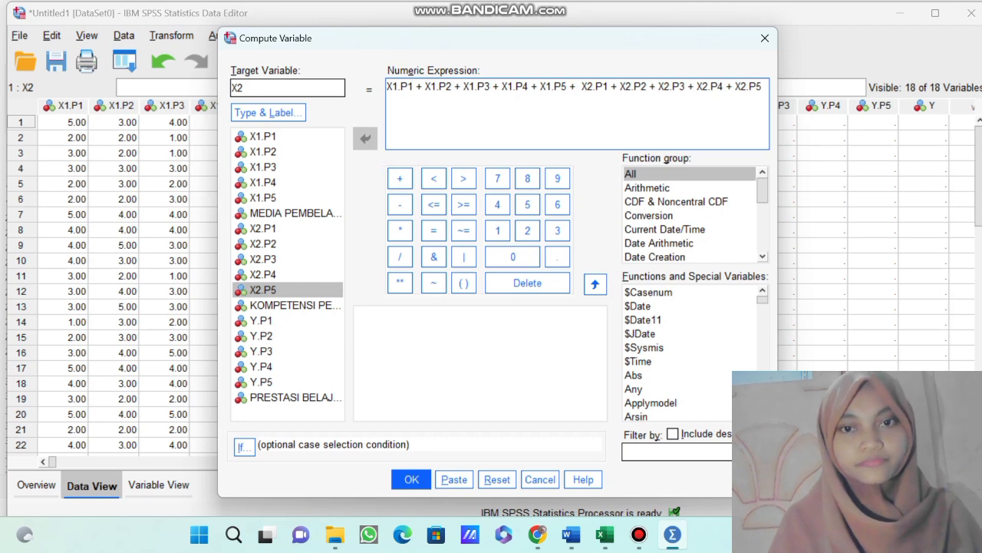
pyautogui.click(412, 479)
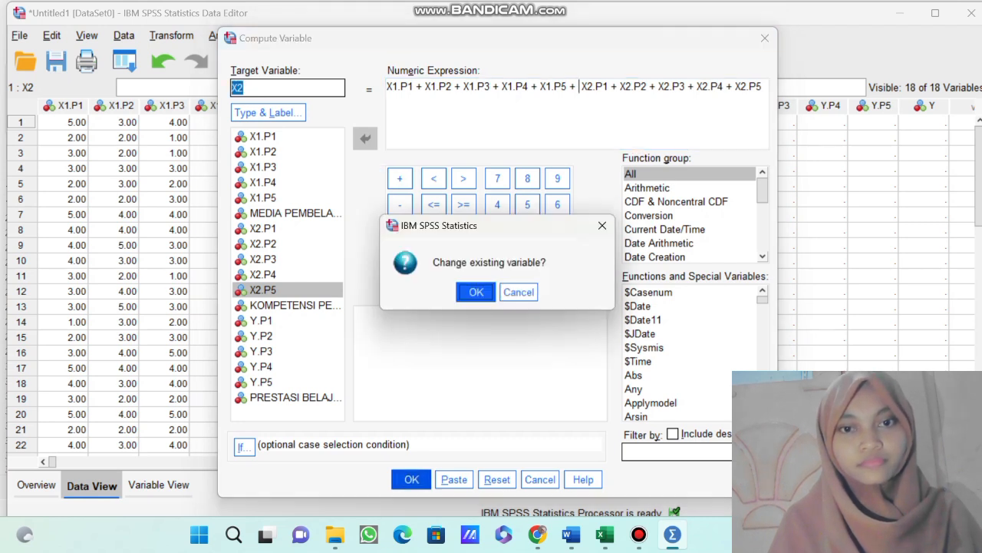
pyautogui.press('Return')
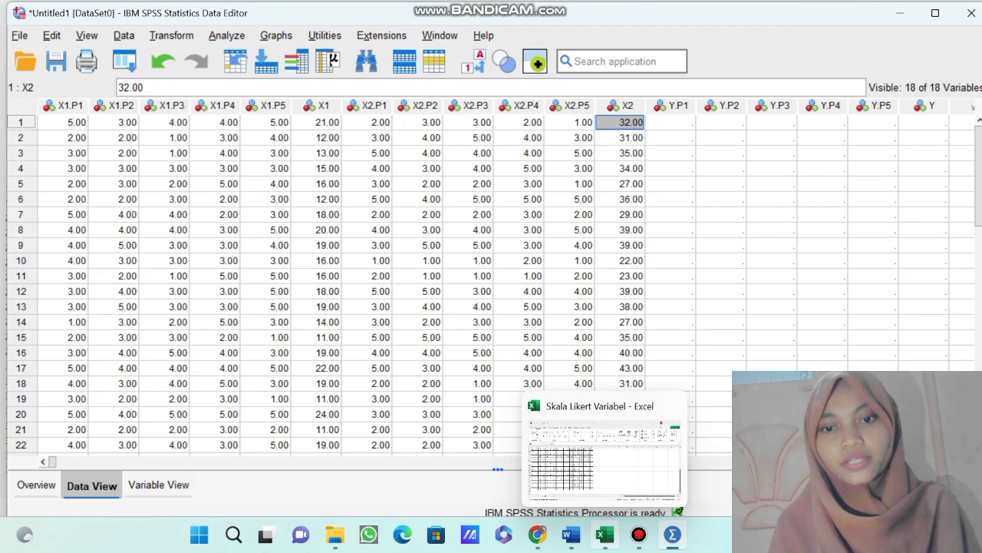
# Copy the Y responses in N6:R35 of the Excel sheet into the SPSS columns Y.P1 to Y.P5, starting at case 1.
pyautogui.click(604, 534)
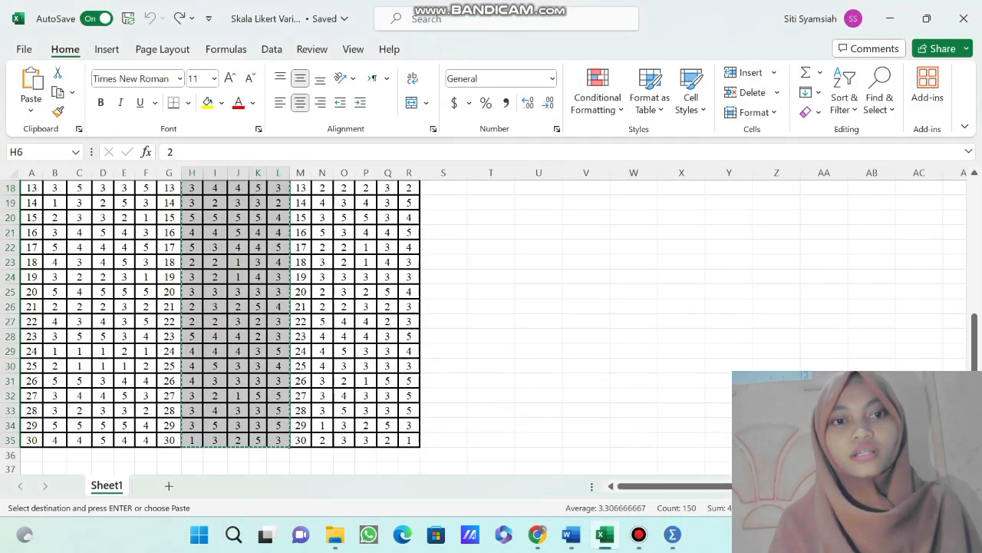
pyautogui.scroll(6, 230, 322)
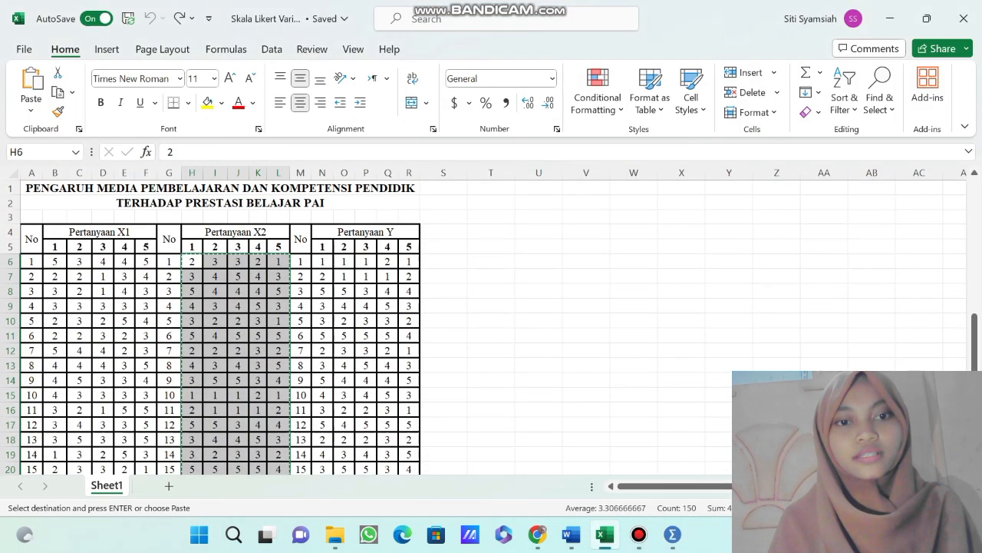
pyautogui.moveTo(323, 261); pyautogui.dragTo(419, 432)
pyautogui.hotkey('ctrl', 'c')
pyautogui.moveTo(672, 534)
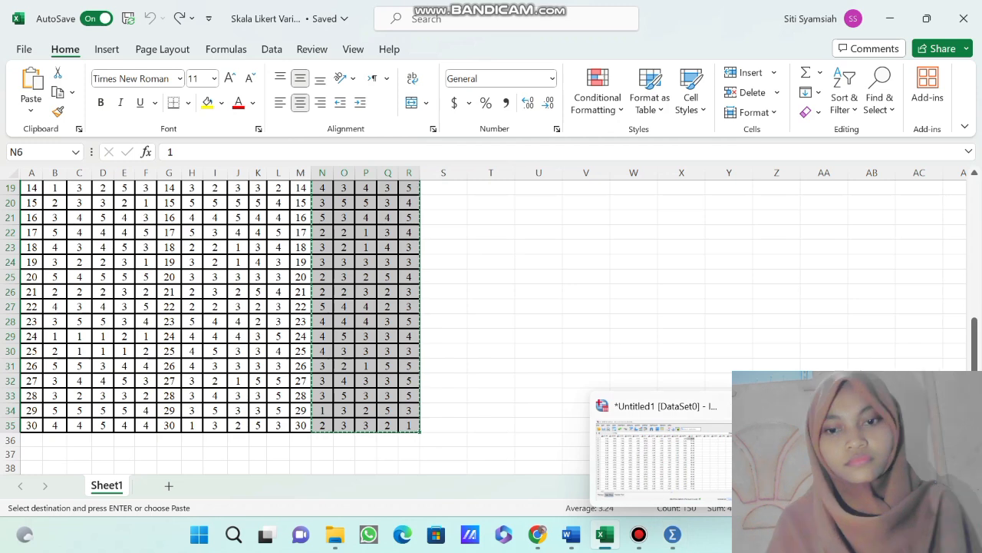
pyautogui.click(660, 445)
pyautogui.click(670, 123)
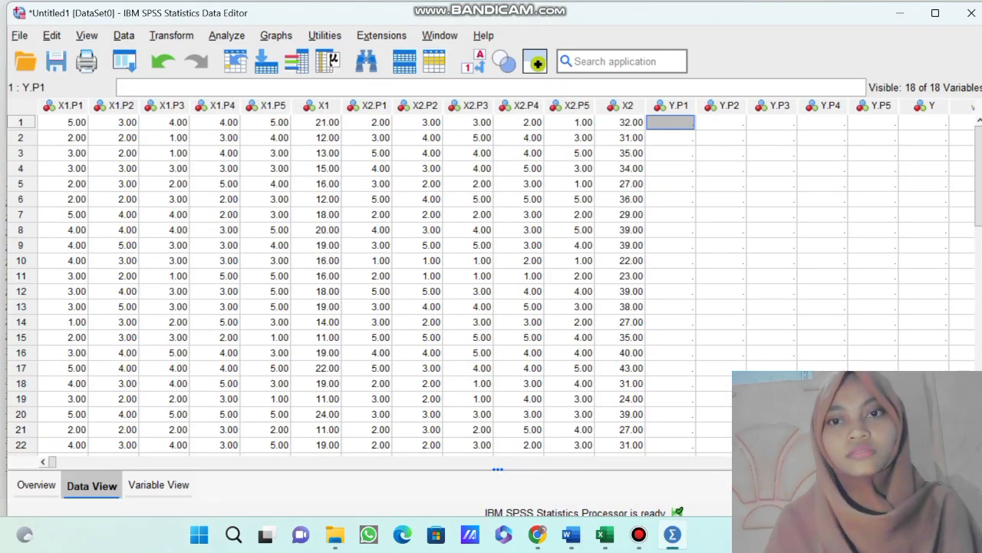
pyautogui.hotkey('ctrl', 'v')
# Set up a Compute Variable transformation with Y as the target variable.
pyautogui.hscroll(3, 491, 284)
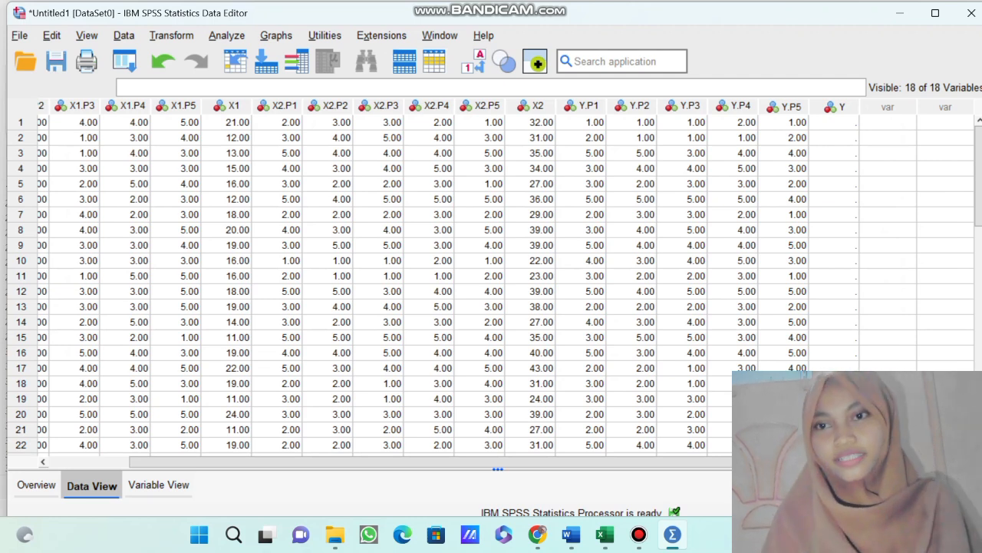
pyautogui.click(834, 122)
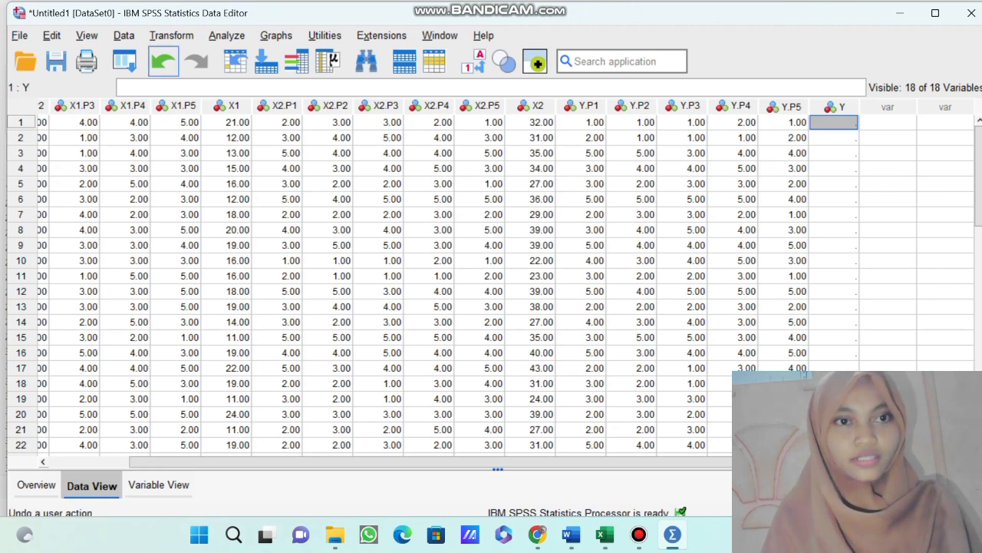
pyautogui.click(172, 36)
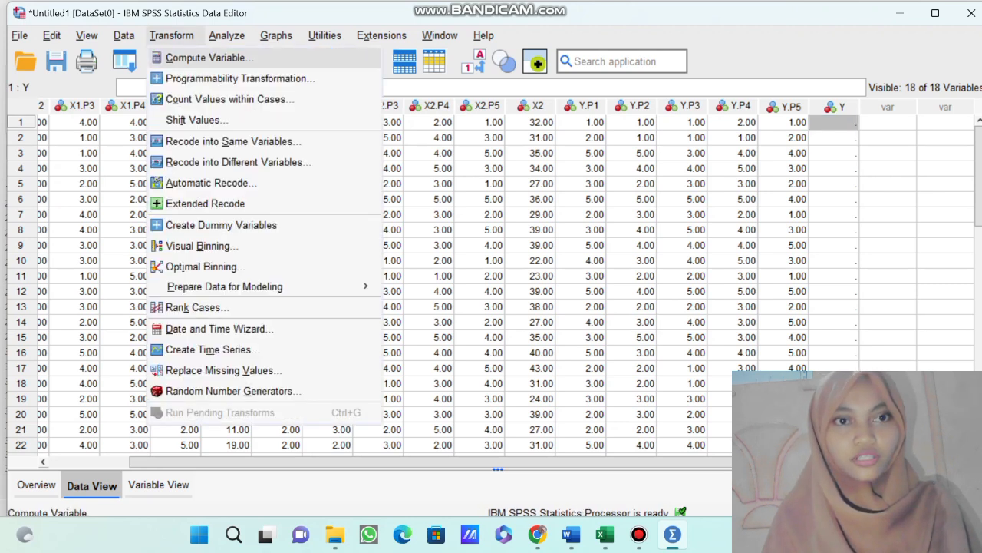
pyautogui.click(209, 57)
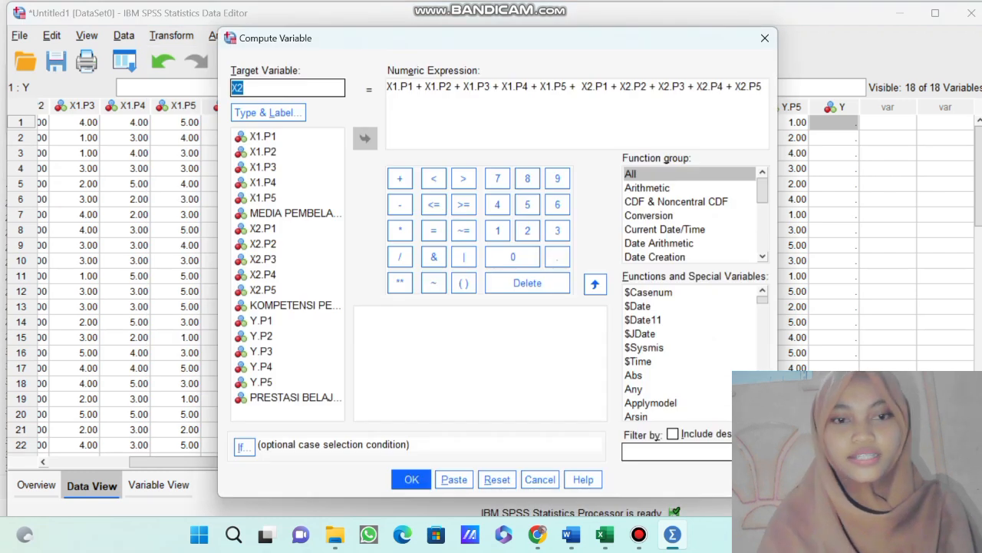
pyautogui.press('BackSpace')
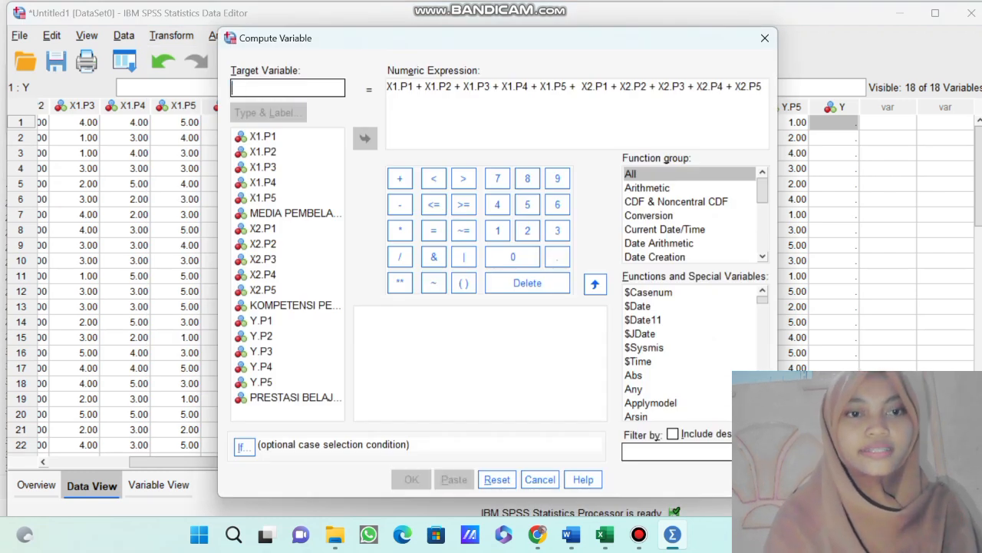
pyautogui.write('Y')
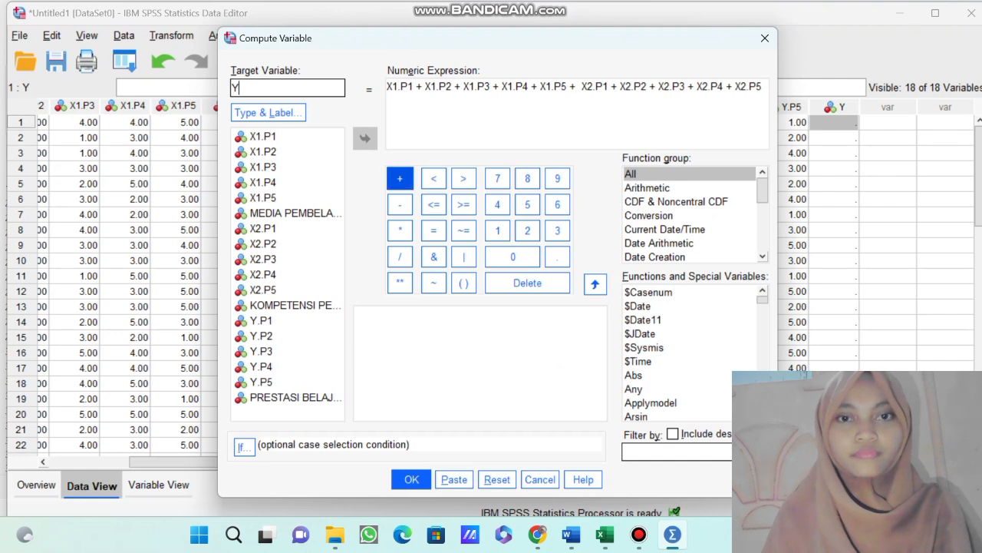
# Append + Y.P1 + Y.P2 + Y.P3 + Y.P4 + Y.P5 to the end of the existing numeric expression.
pyautogui.click(762, 87)
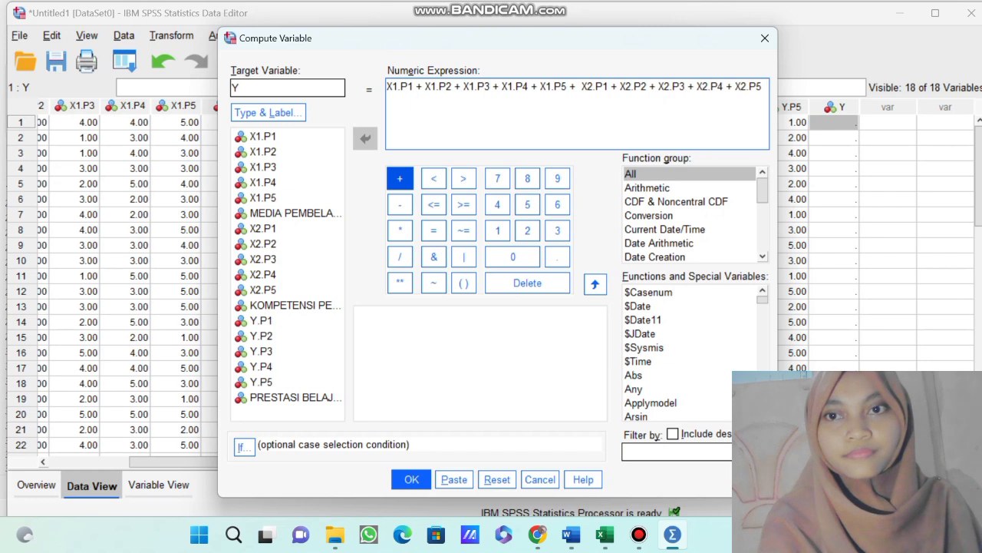
pyautogui.click(399, 178)
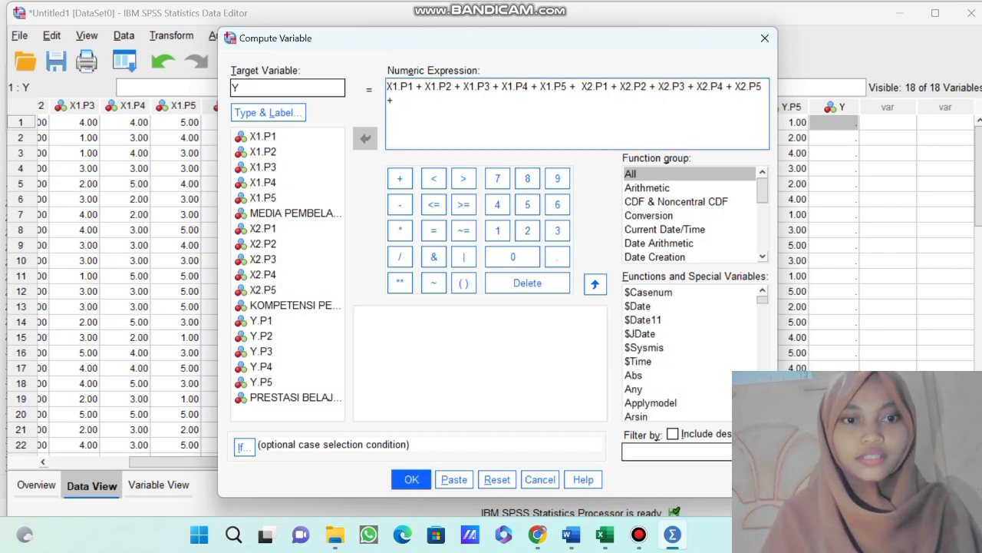
pyautogui.click(262, 321)
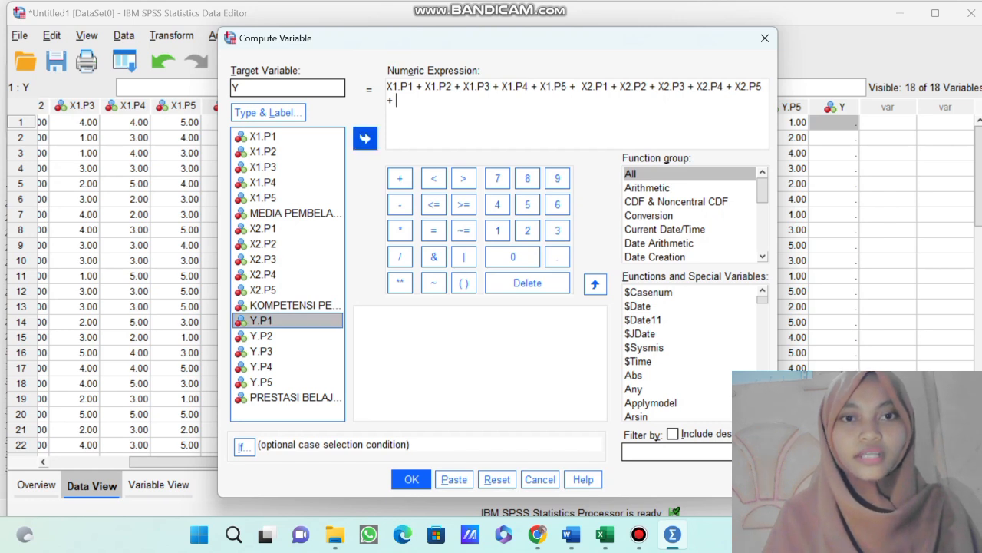
pyautogui.click(365, 138)
pyautogui.click(399, 178)
pyautogui.click(262, 336)
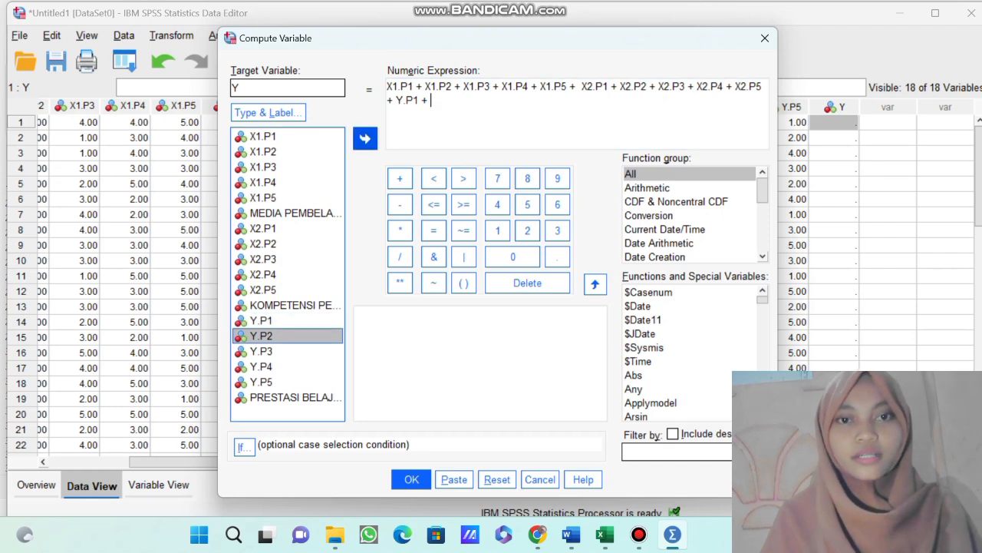
pyautogui.click(365, 138)
pyautogui.click(399, 178)
pyautogui.click(262, 351)
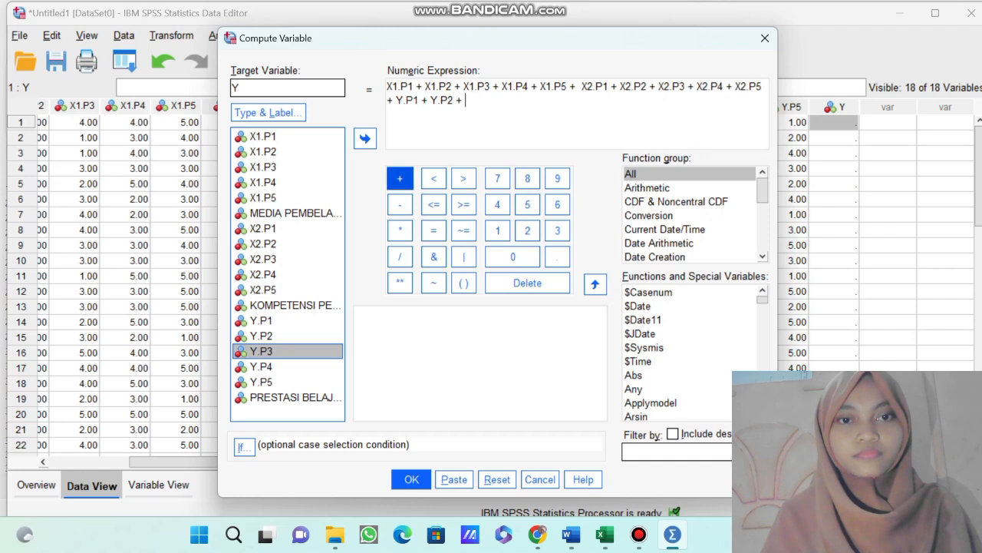
pyautogui.click(365, 138)
pyautogui.click(399, 178)
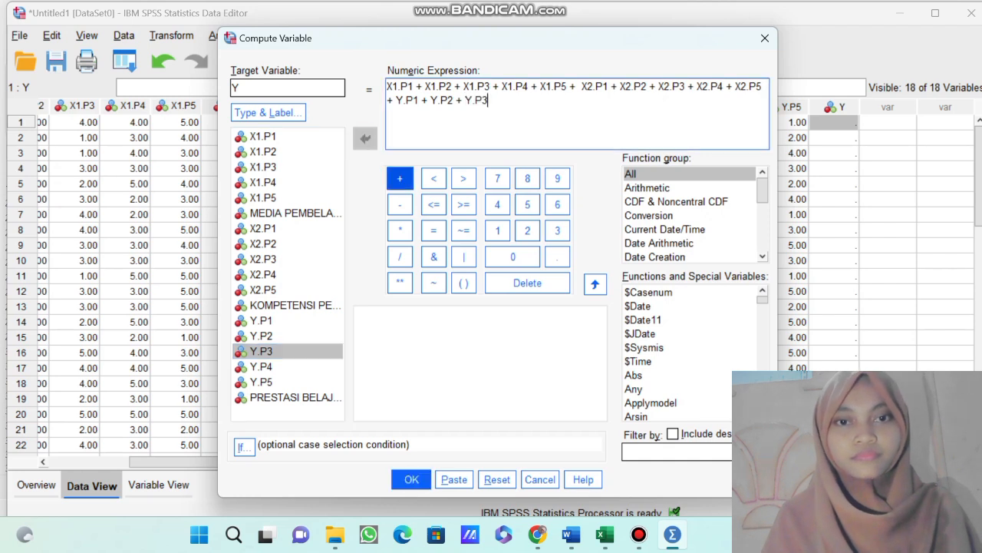
pyautogui.click(262, 367)
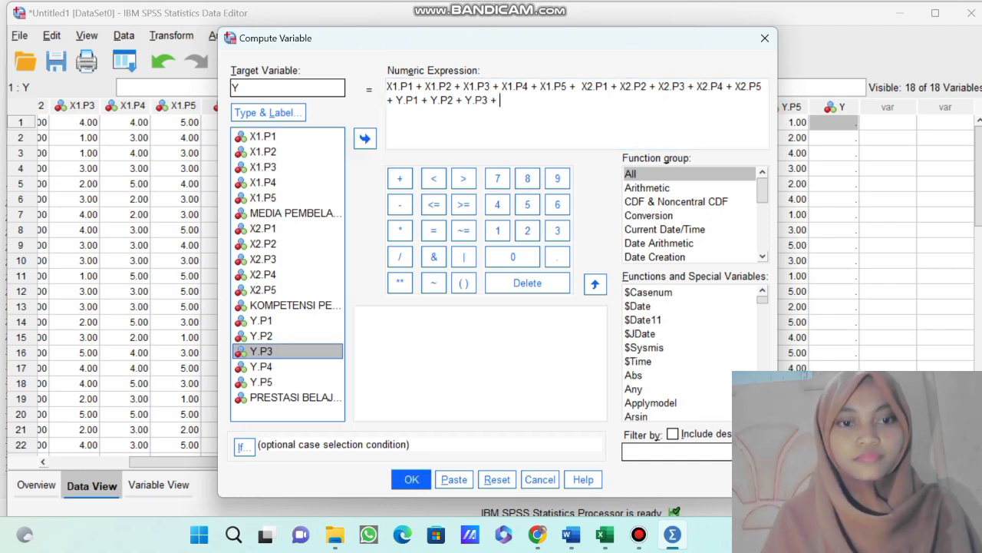
pyautogui.click(365, 138)
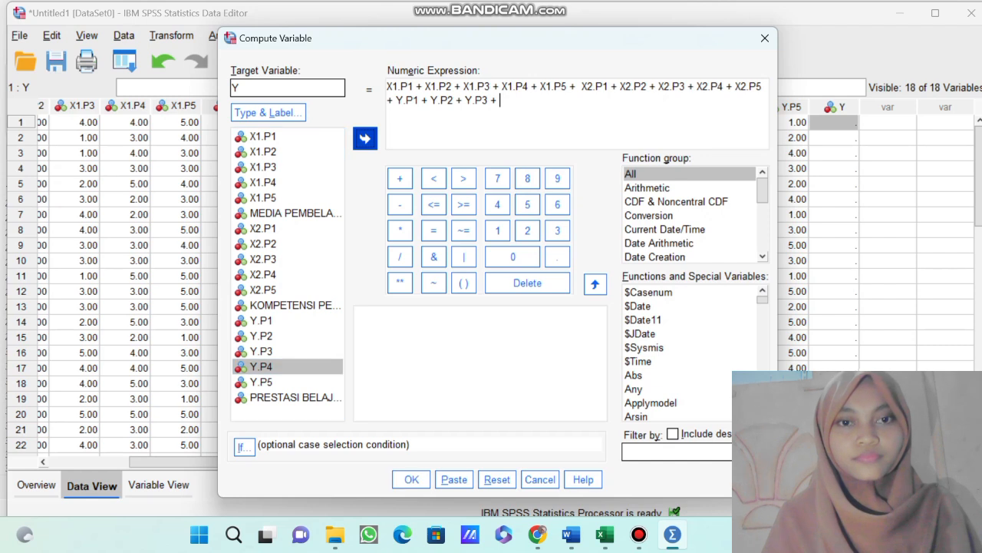
pyautogui.click(399, 178)
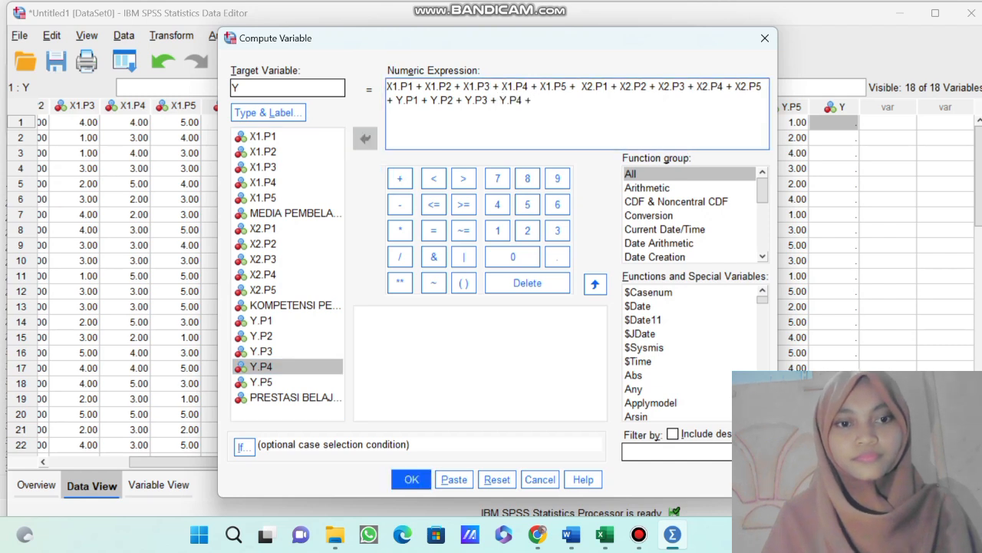
pyautogui.click(261, 382)
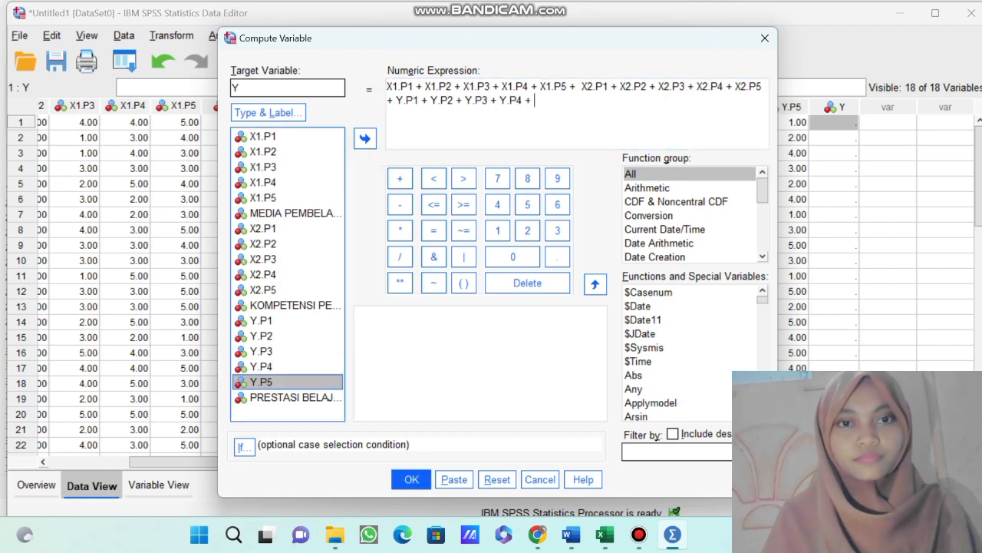
pyautogui.click(366, 138)
pyautogui.click(399, 230)
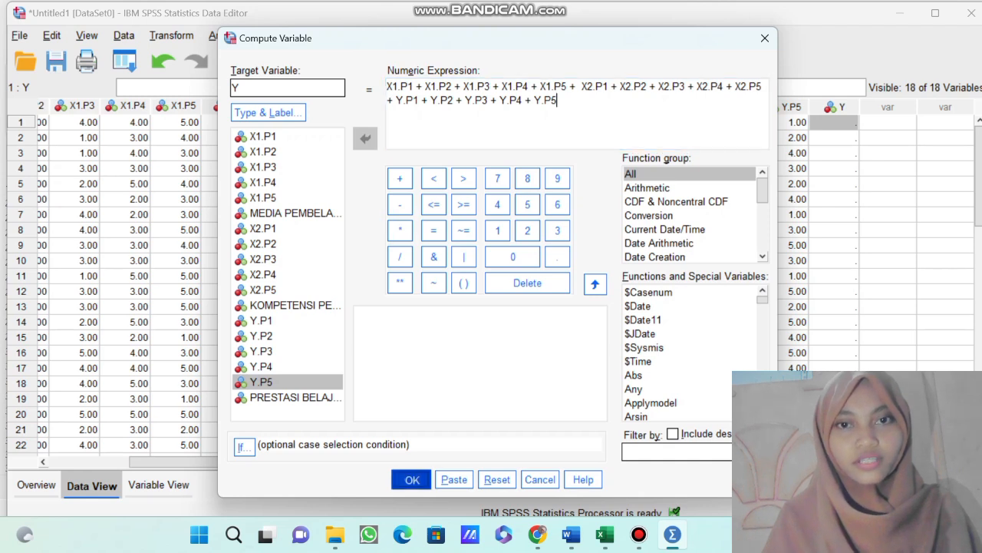
# Run the computation for Y, accepting the overwrite of the existing variable, and review the computed column through the last case.
pyautogui.click(412, 480)
pyautogui.click(475, 292)
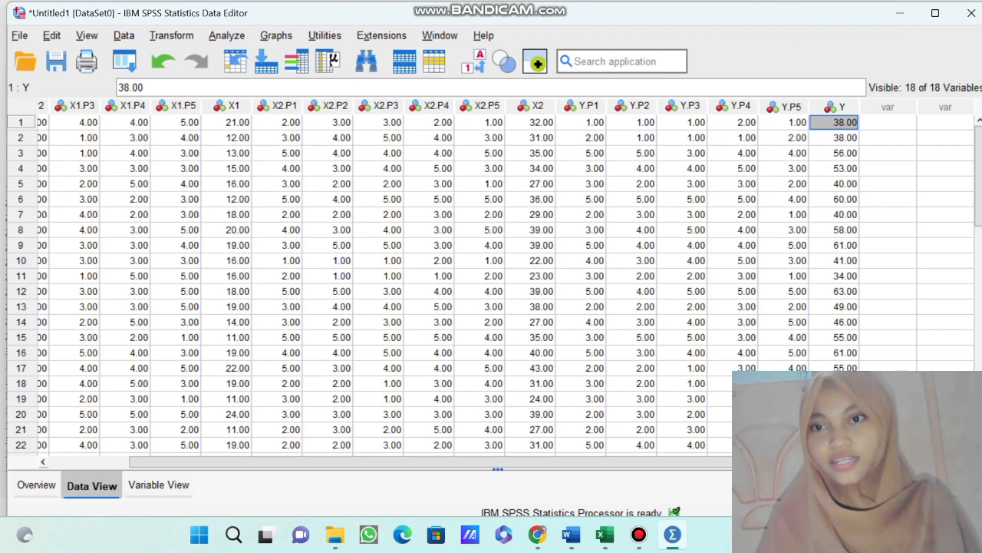
pyautogui.scroll(-6, 384, 284)
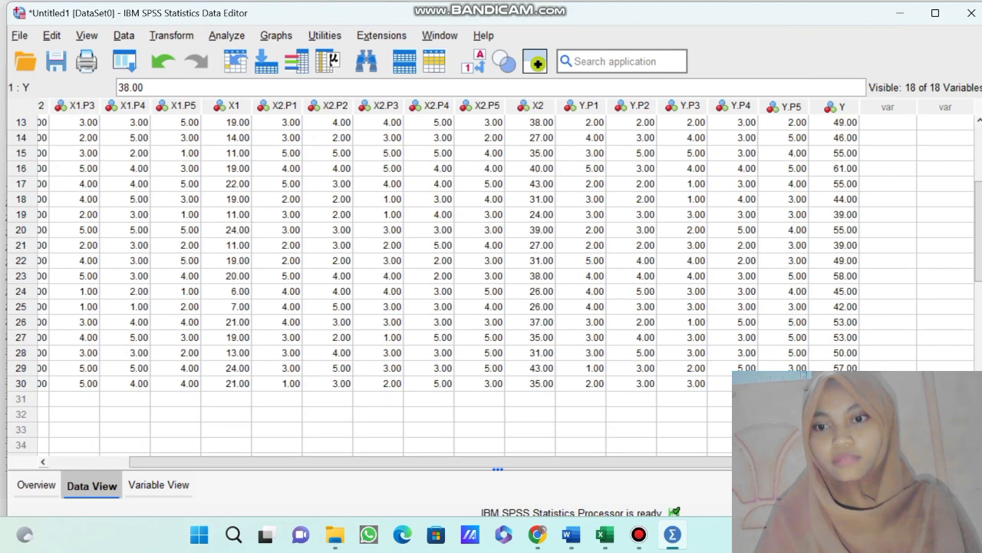
pyautogui.scroll(6, 384, 284)
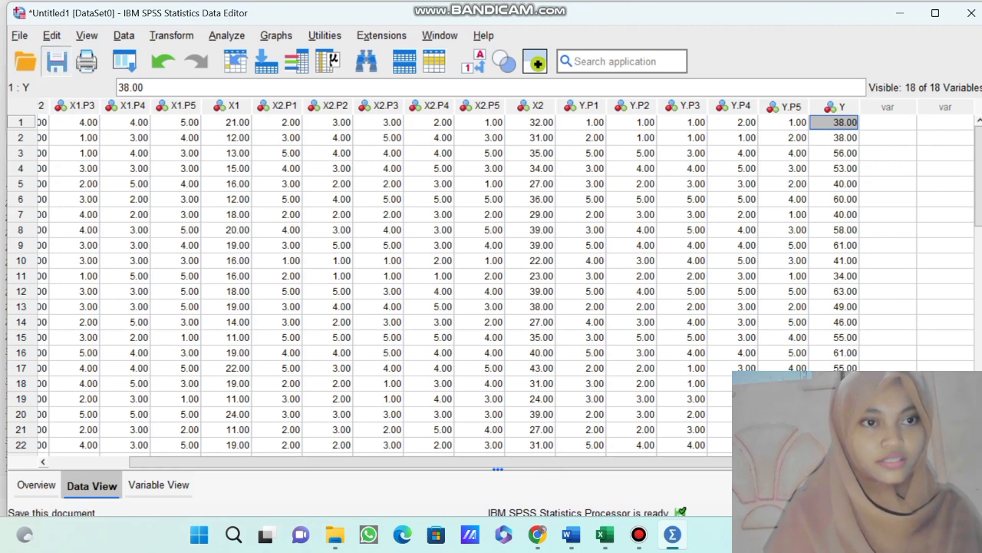
# Save the dataset in the Documents folder as TABULASI, keeping the SPSS Statistics (*.sav) file type.
pyautogui.click(56, 62)
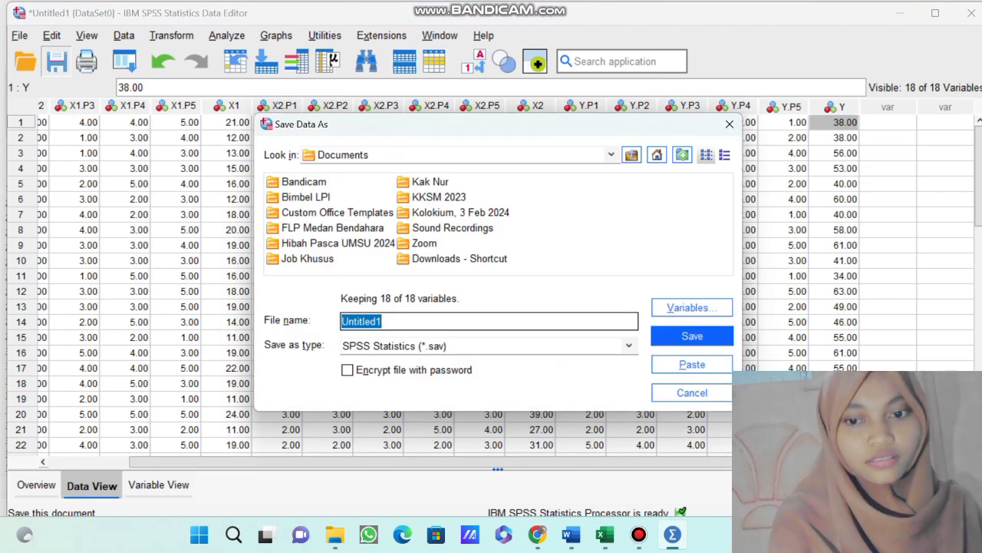
pyautogui.press('BackSpace')
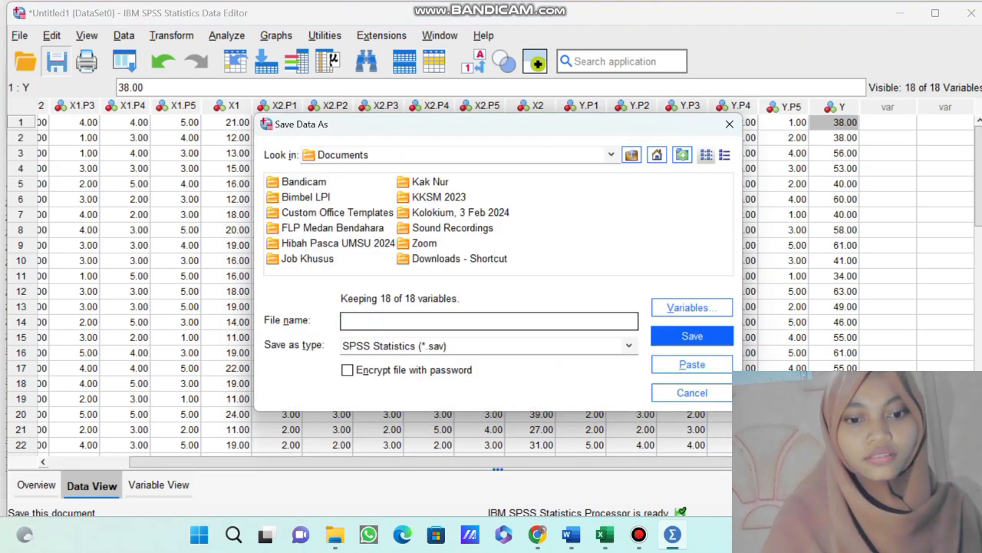
pyautogui.write('TABULASI')
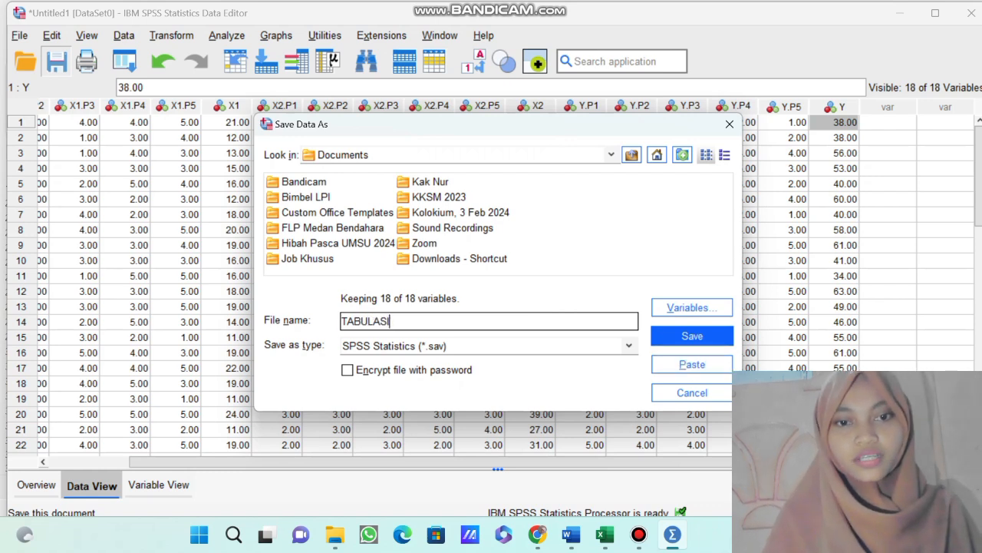
pyautogui.click(629, 346)
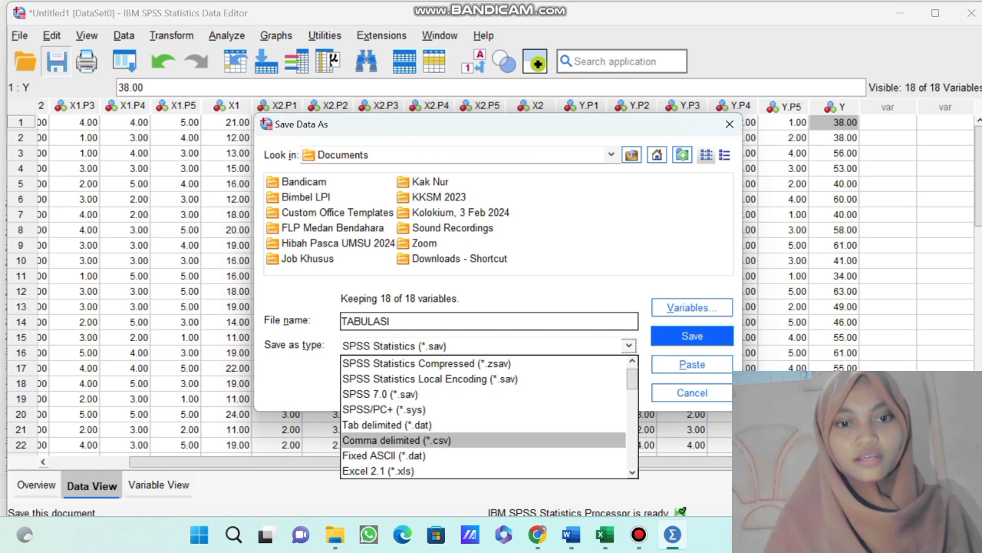
pyautogui.scroll(-3, 488, 417)
pyautogui.scroll(-6, 407, 455)
pyautogui.scroll(9, 407, 455)
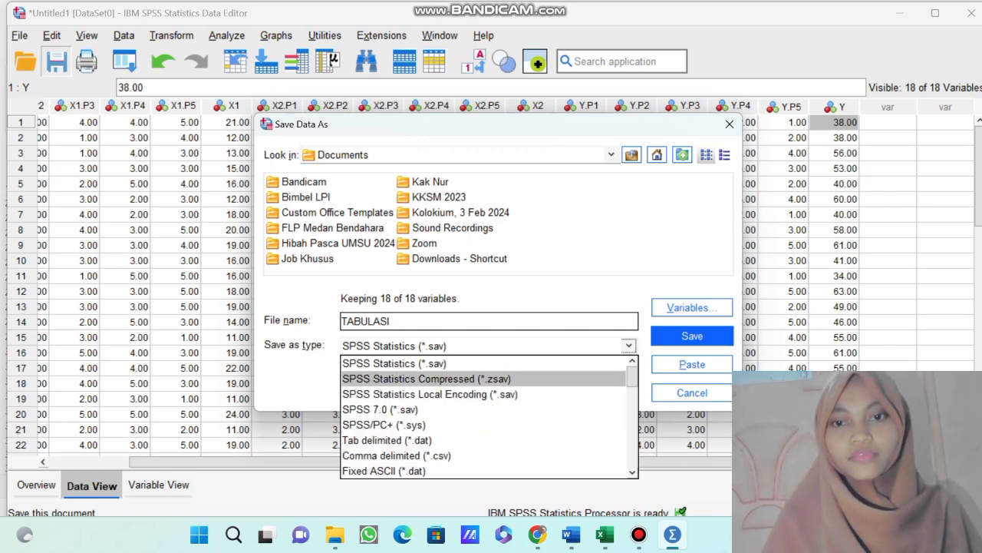
pyautogui.click(692, 336)
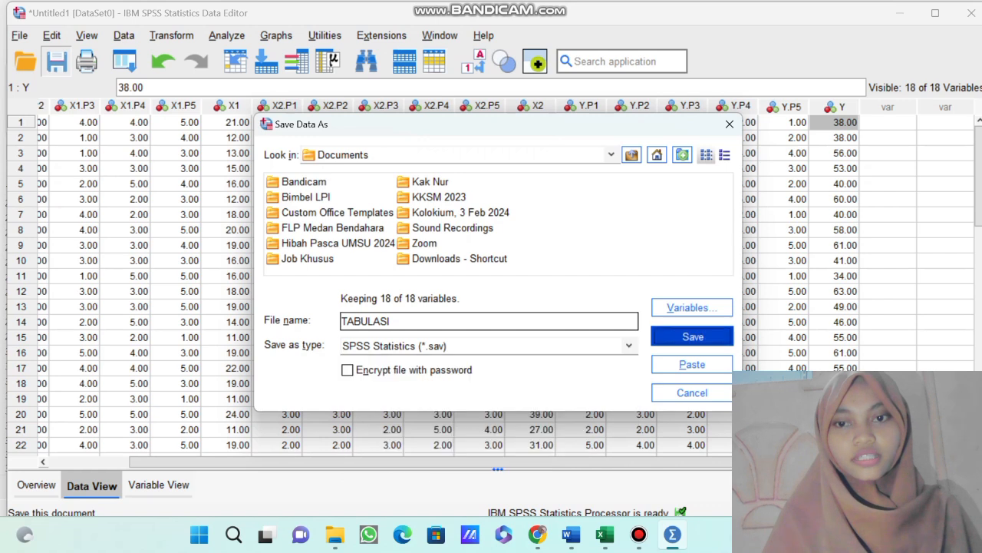